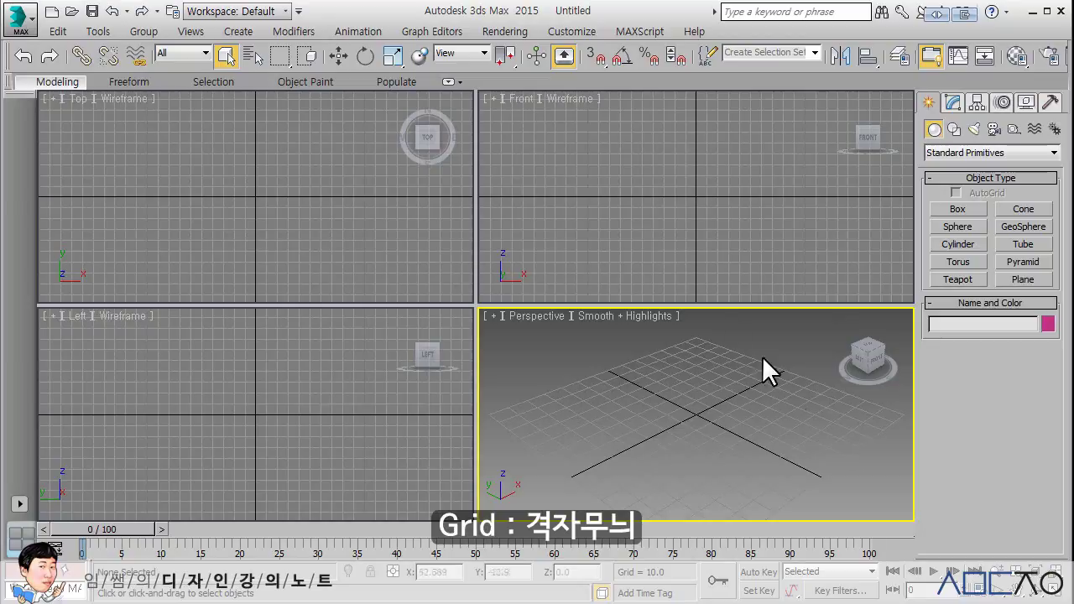
click(677, 251)
click(390, 248)
click(298, 348)
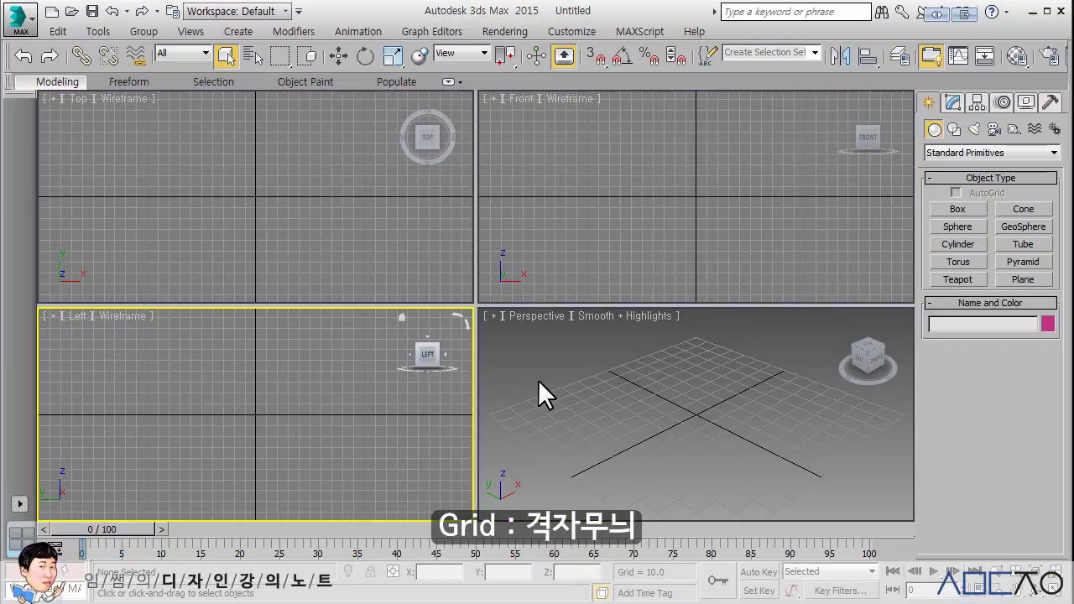
click(504, 382)
click(546, 265)
- Hide and show the home grid in the Perspective viewport twice, leaving it displayed
click(610, 374)
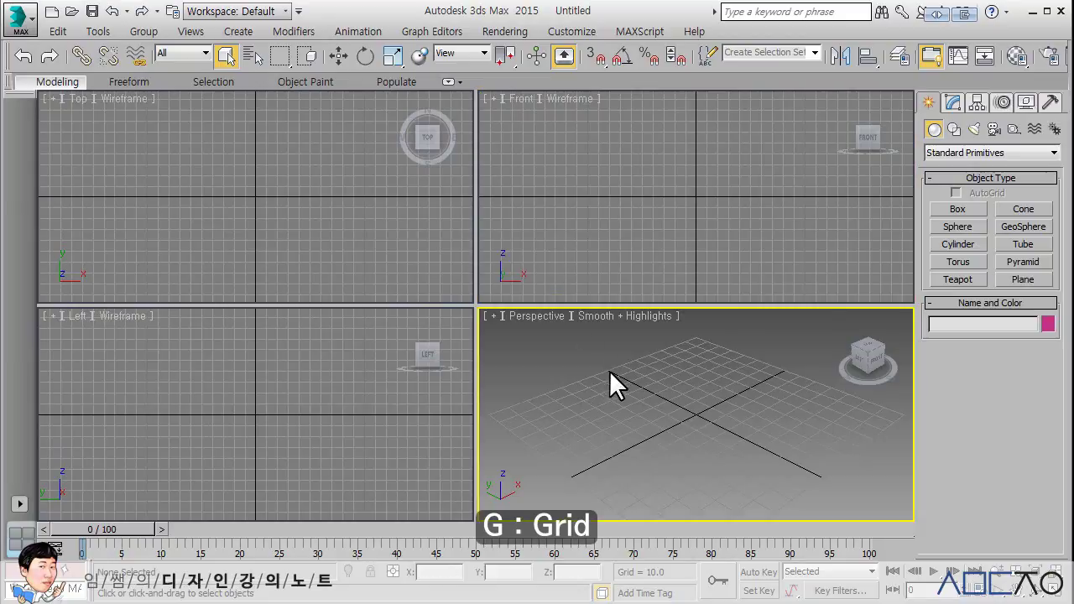
key(g)
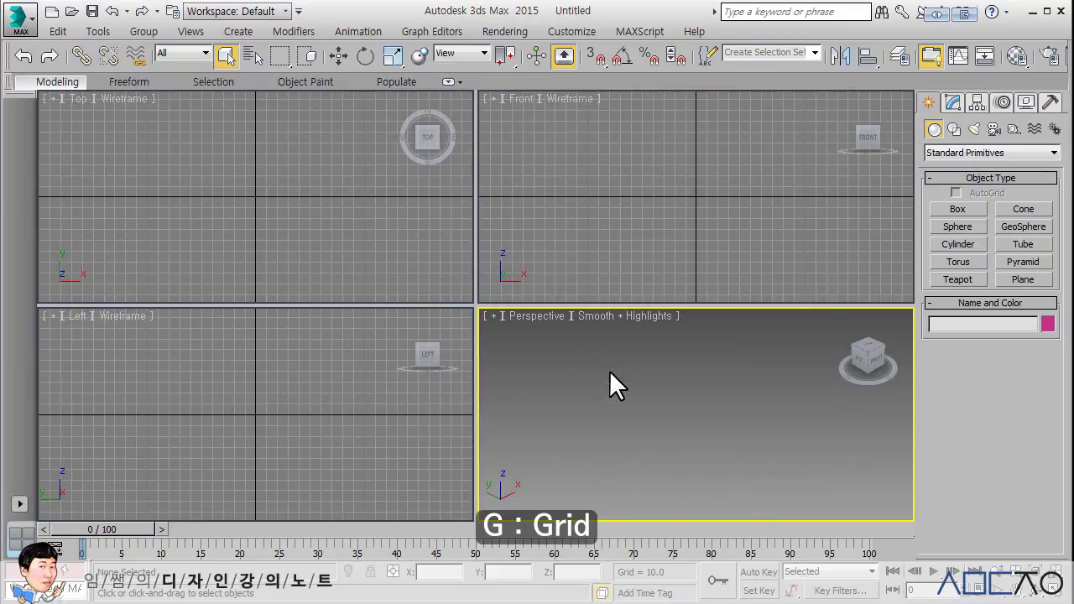
key(g)
key(g)
key(g)
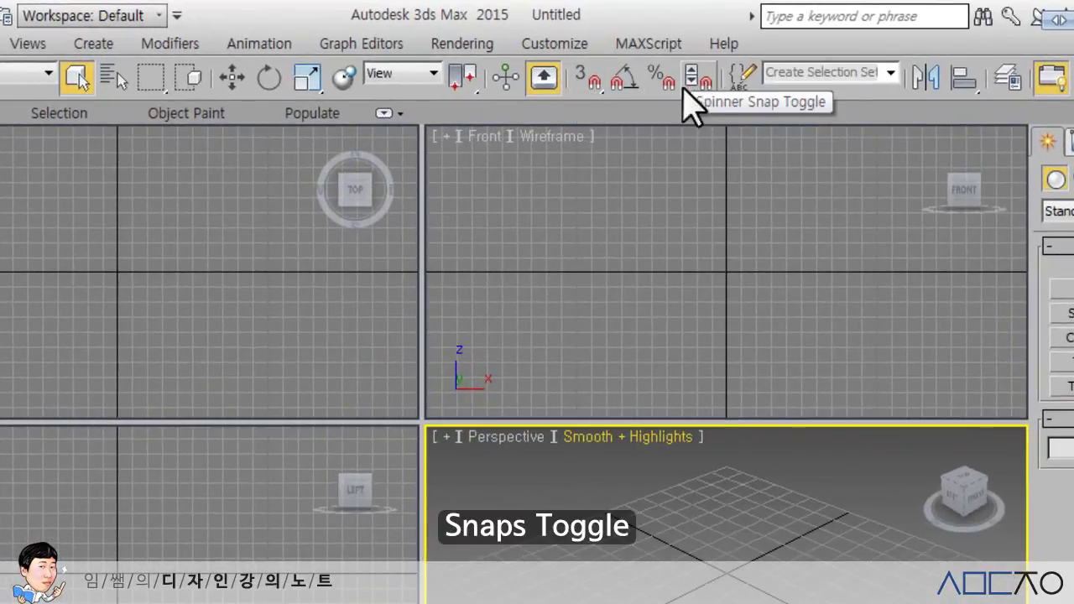
- Set the snap settings to catch Grid Points and turn 3D snapping on
right_click(583, 82)
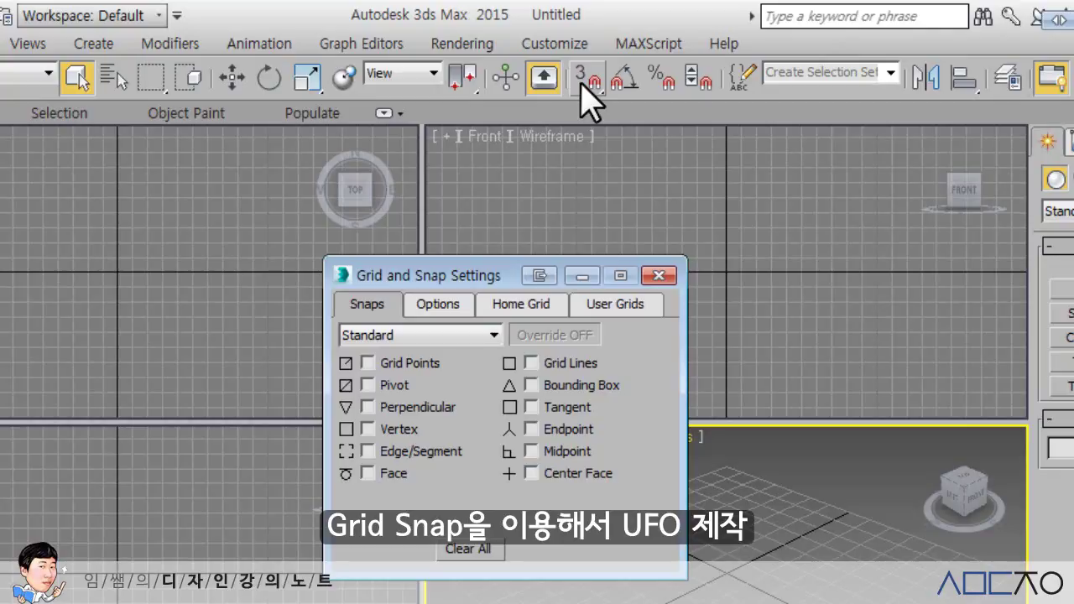
click(368, 363)
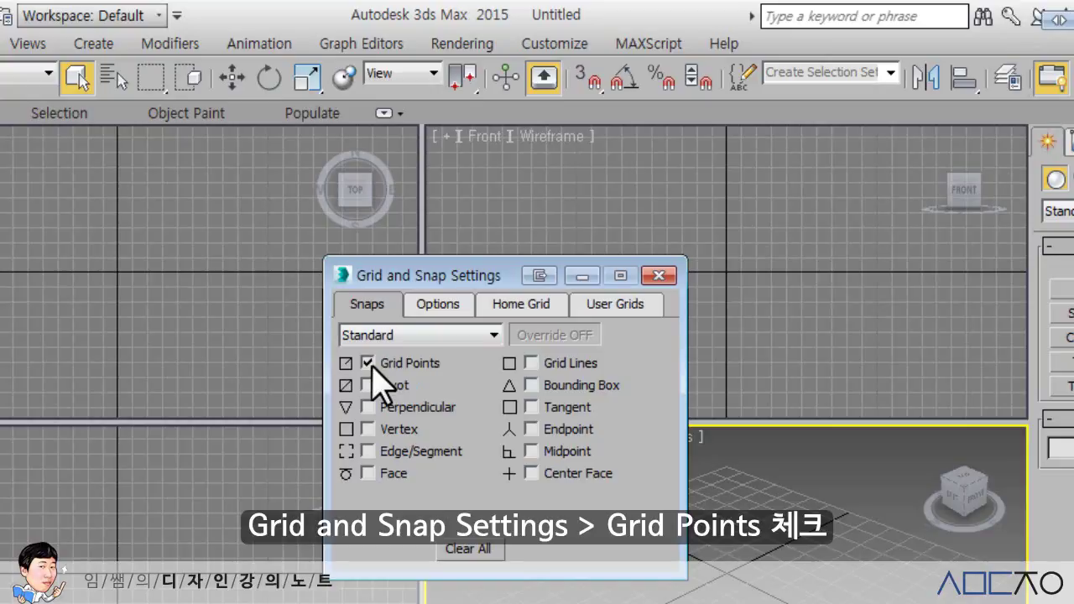
click(657, 275)
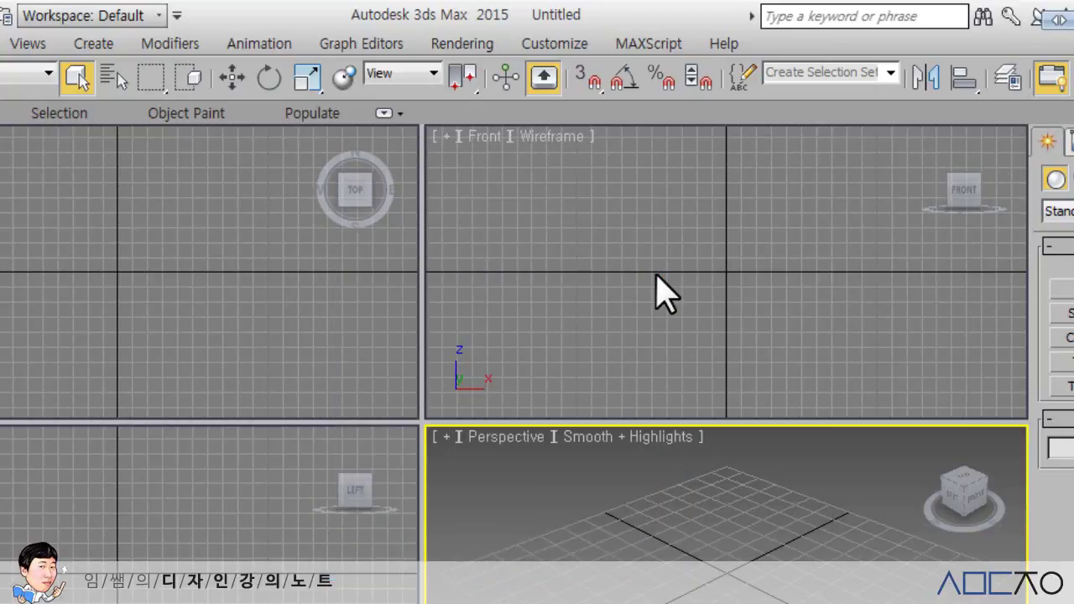
click(591, 78)
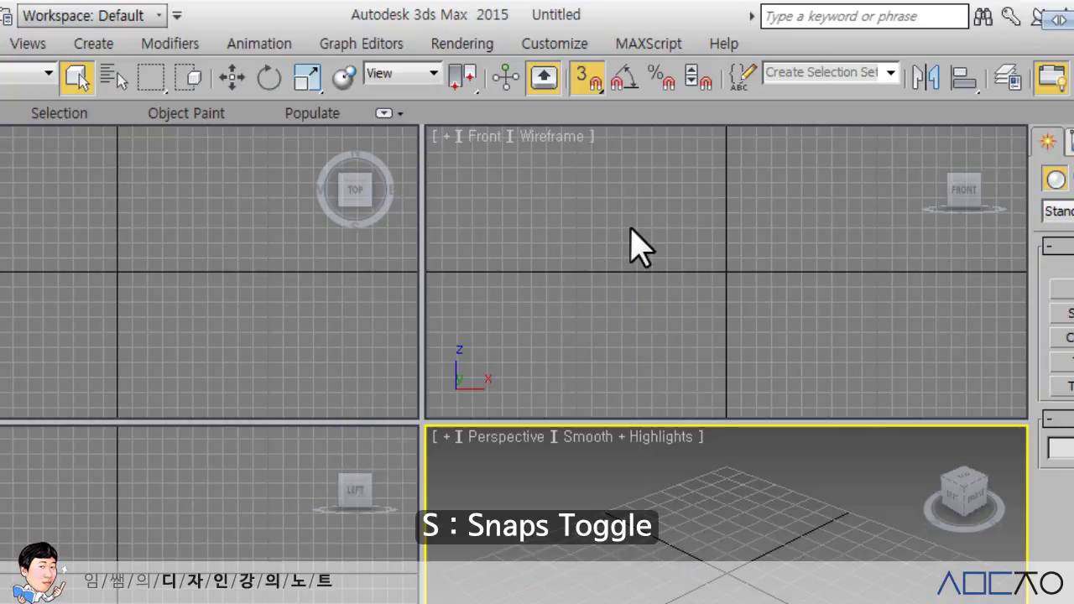
- Make the Front viewport active and maximize it to fill the whole view area
click(640, 246)
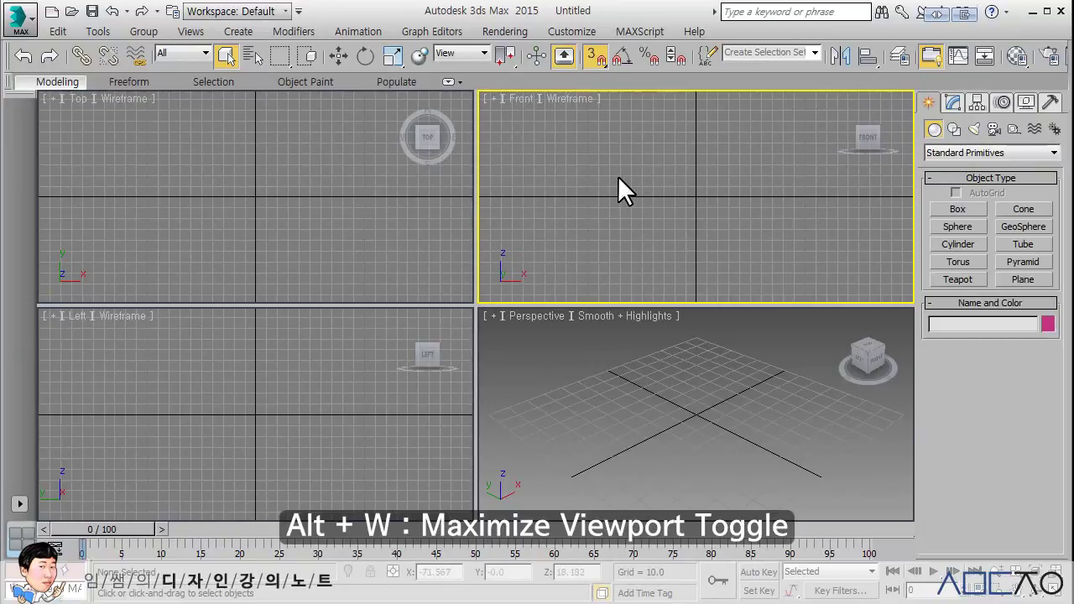
key(alt+w)
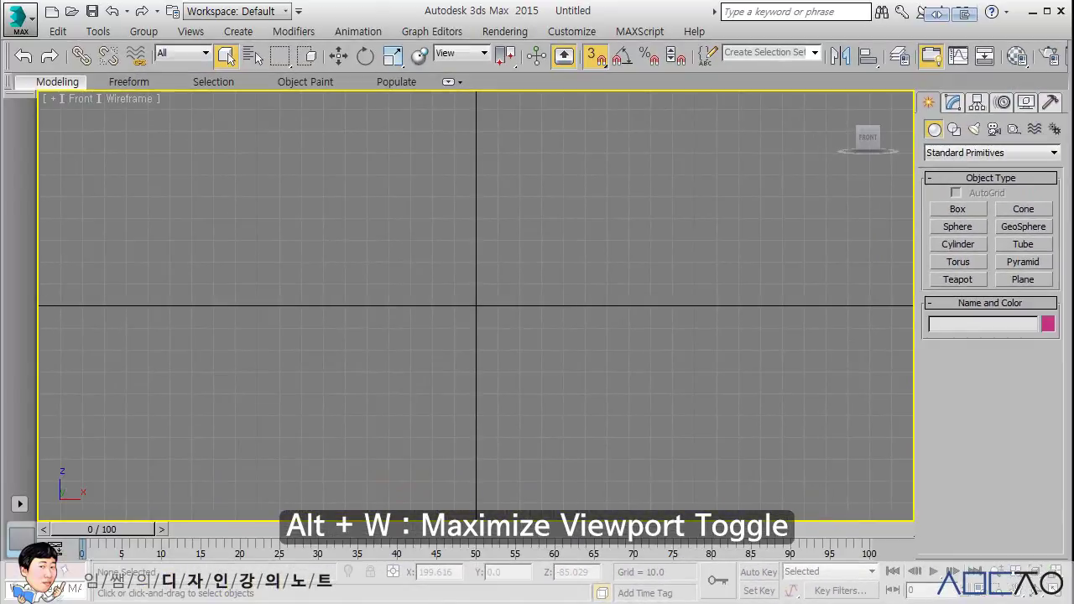
key(alt+w)
key(alt+w)
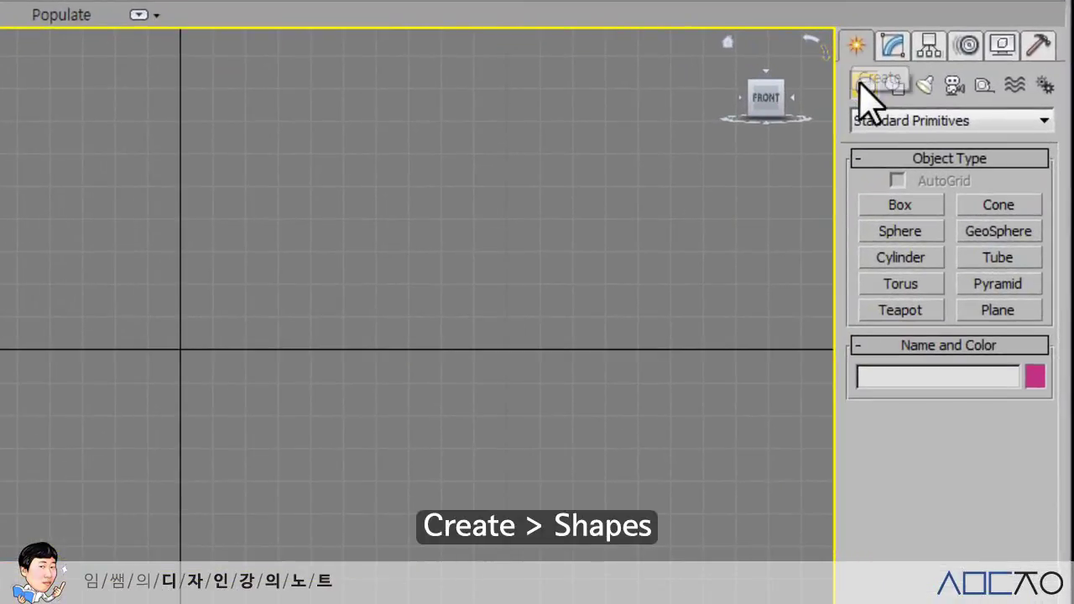
- Start a Line spline at X 0, Z 80 and draw the UFO's upper half-profile through a small notch to the outer tip at X -160, Z -20
click(894, 85)
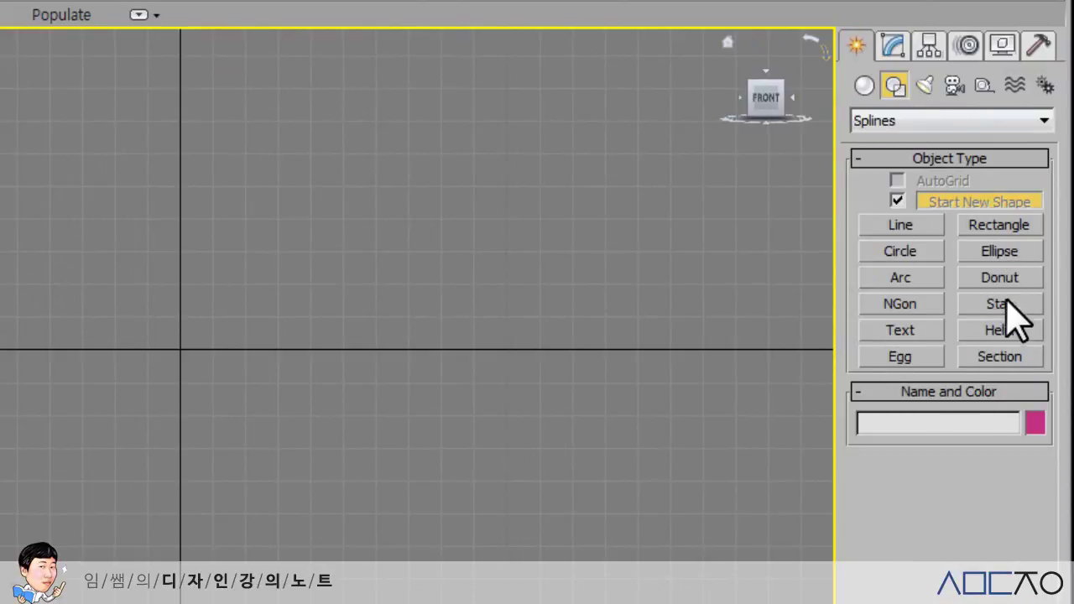
click(906, 227)
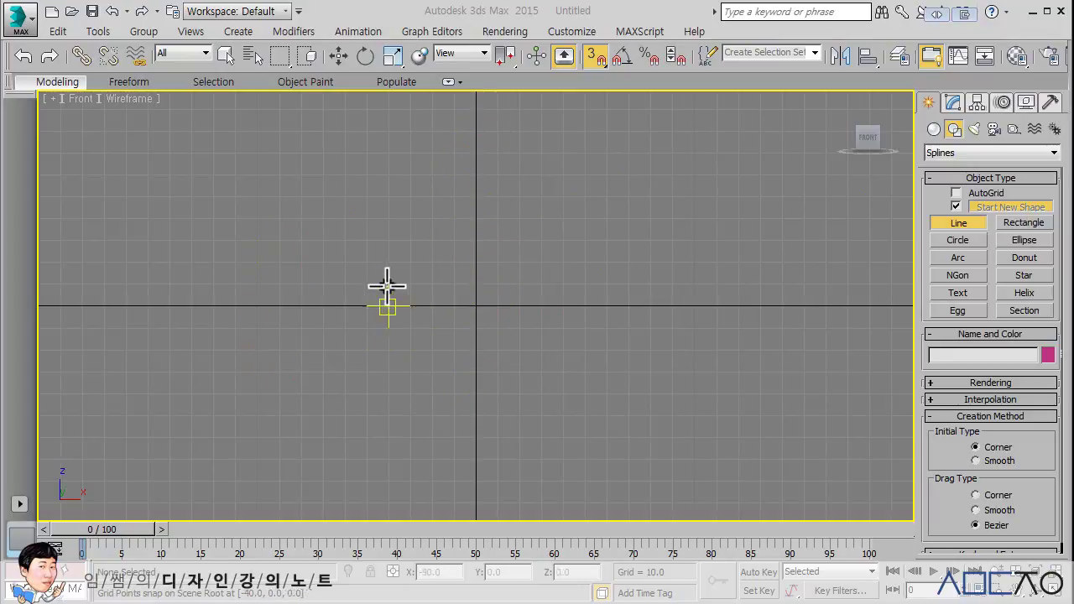
click(475, 132)
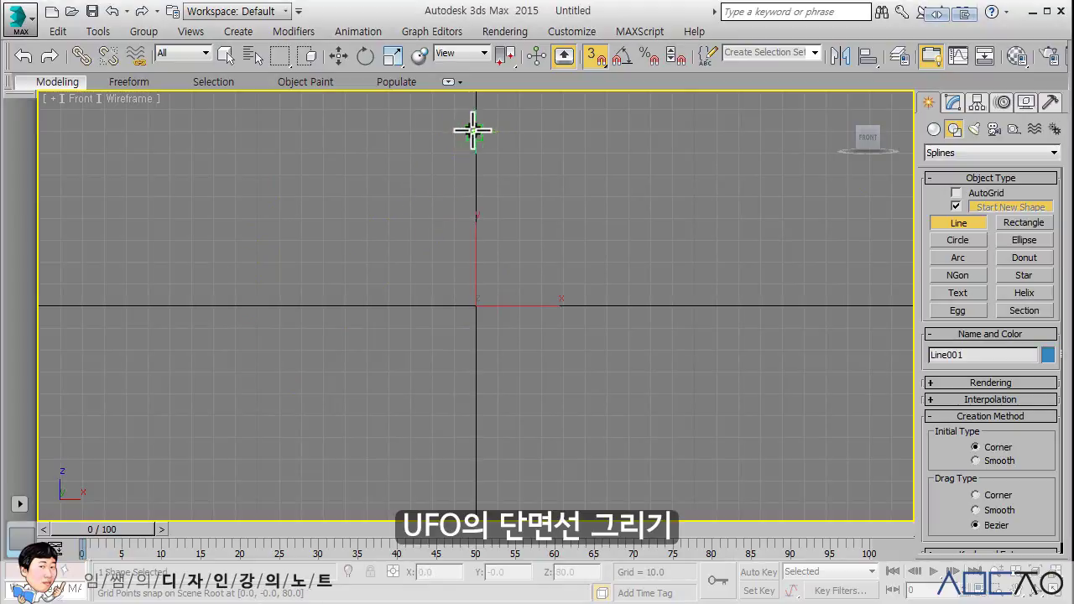
click(345, 241)
click(300, 219)
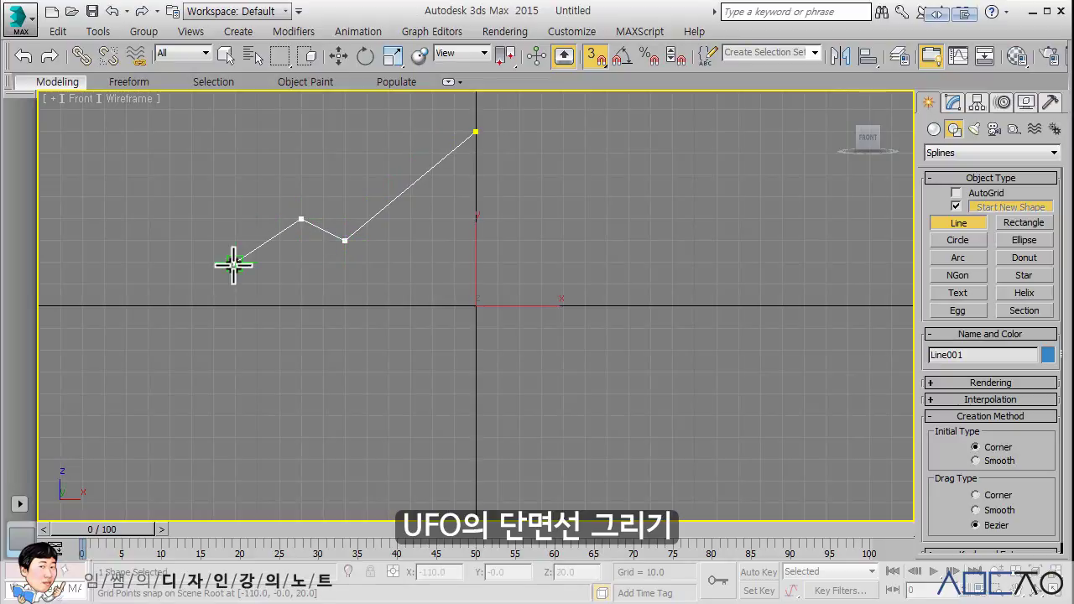
click(181, 286)
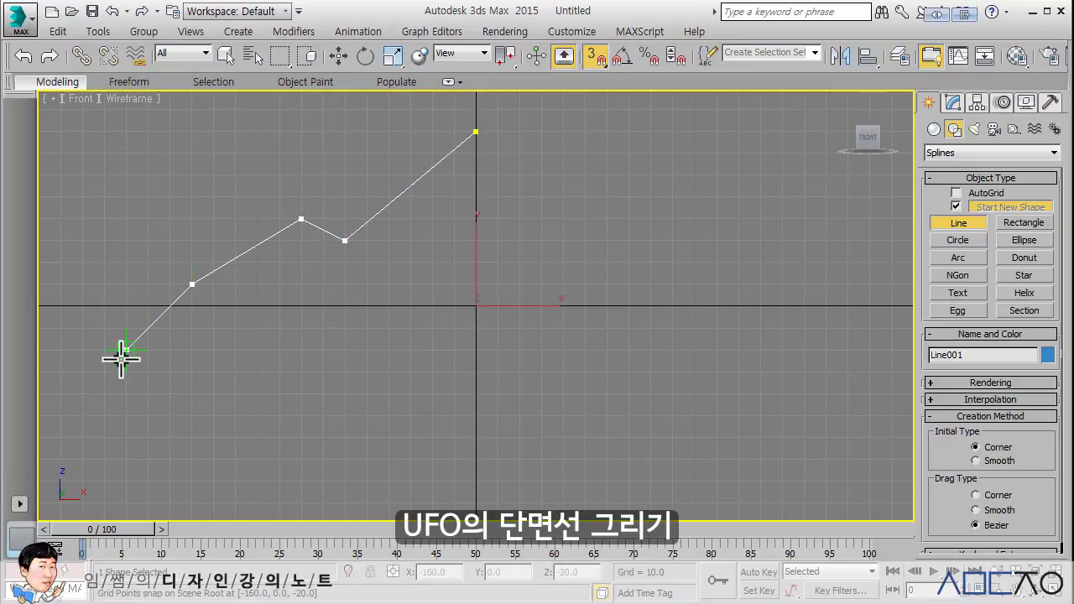
click(125, 351)
- Draw the UFO's underside from the outer tip through X -120, Z -50 to the vertical axis at about Z -70, end the open line and turn snapping off
click(214, 415)
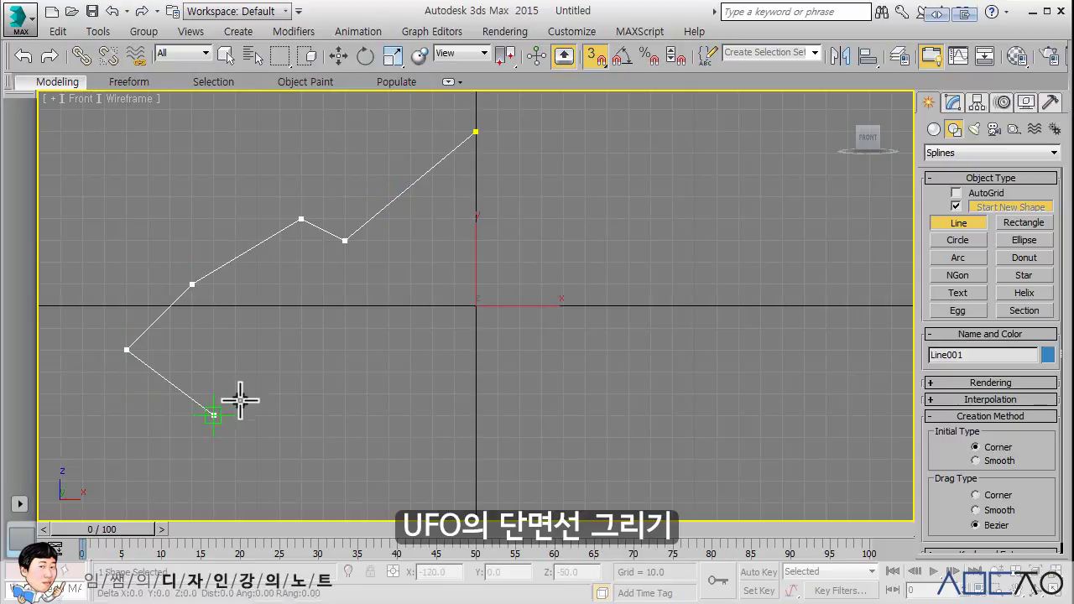
click(281, 373)
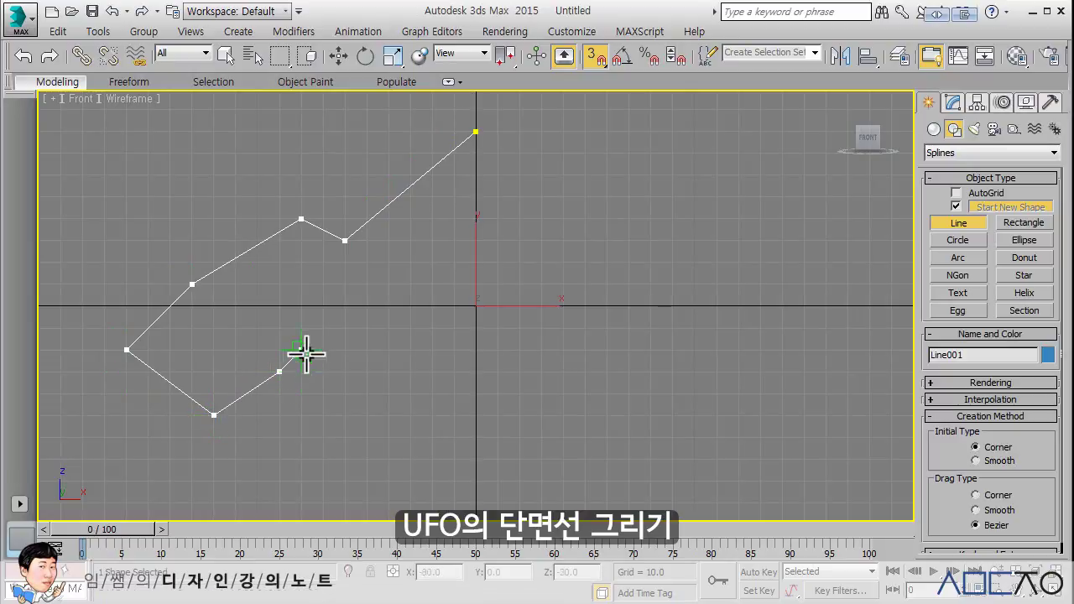
click(345, 392)
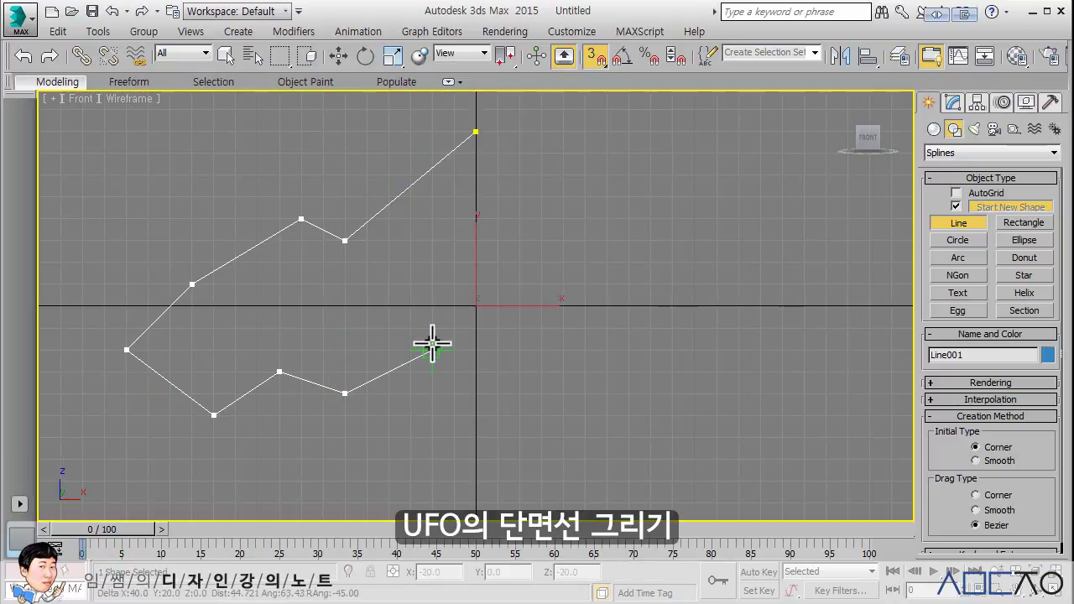
click(475, 458)
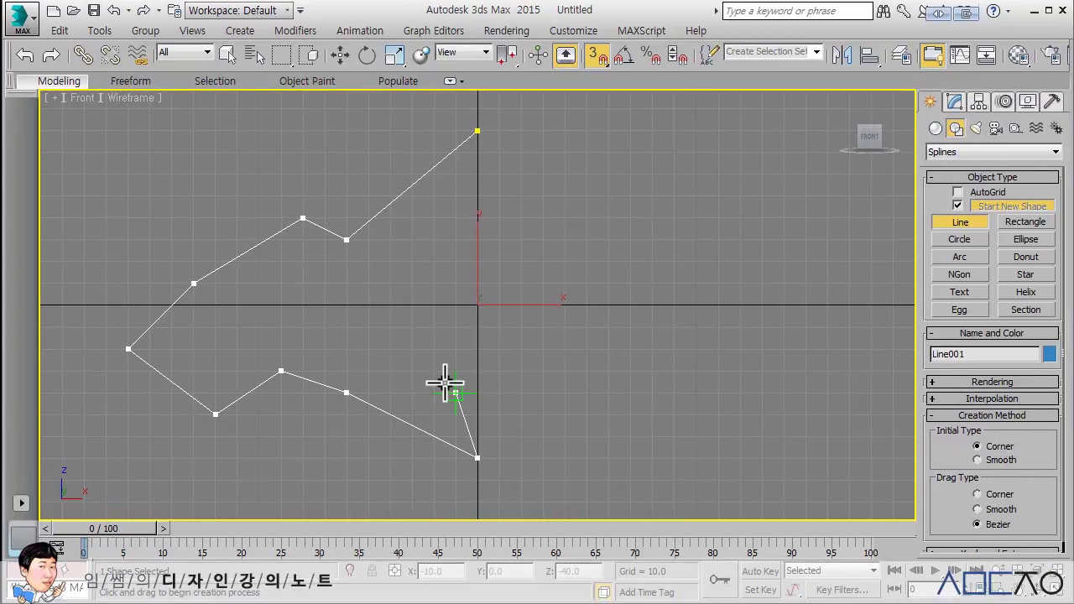
right_click(445, 384)
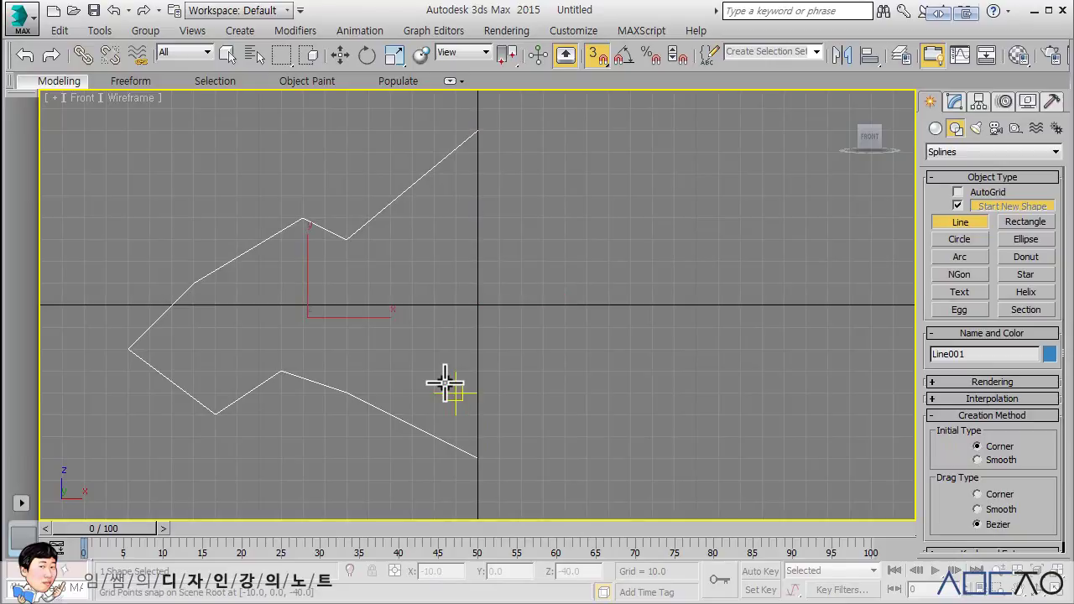
key(s)
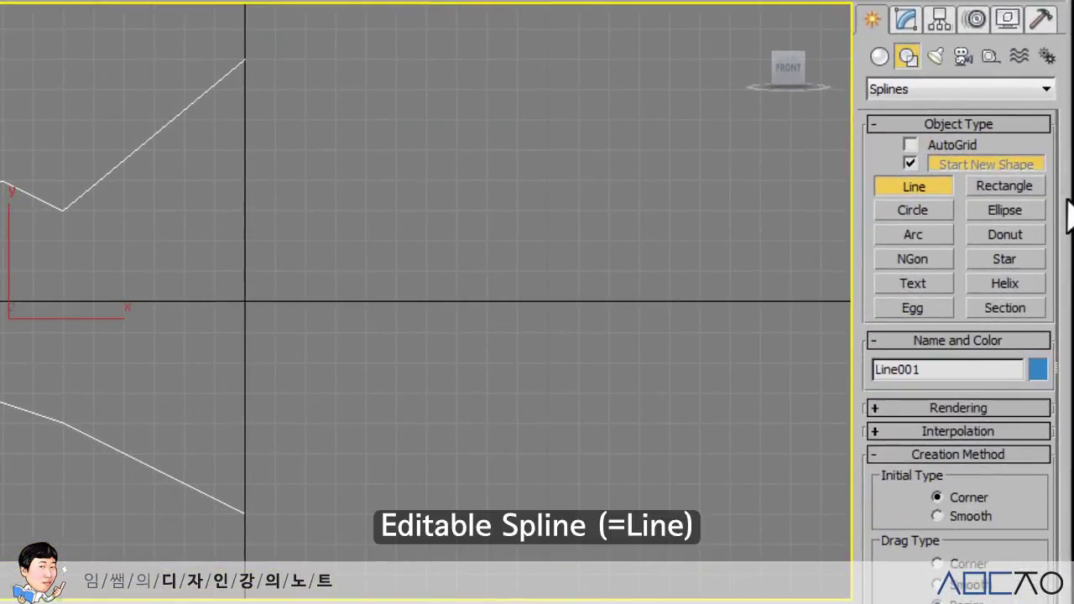
- Open the line for modification at Vertex level and select the first three vertices of the upper profile one at a time
click(908, 21)
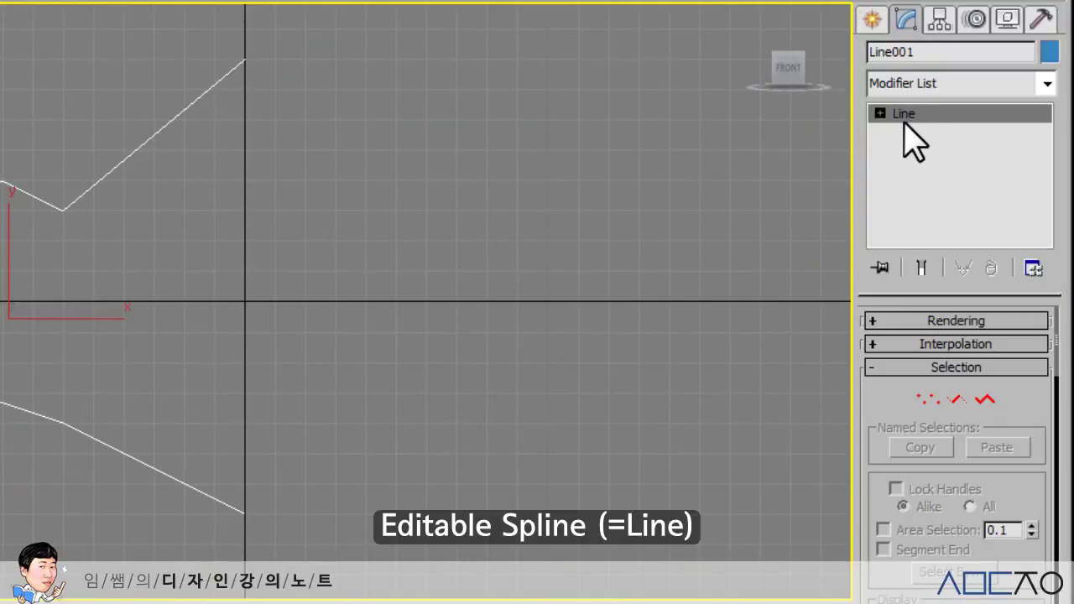
click(880, 113)
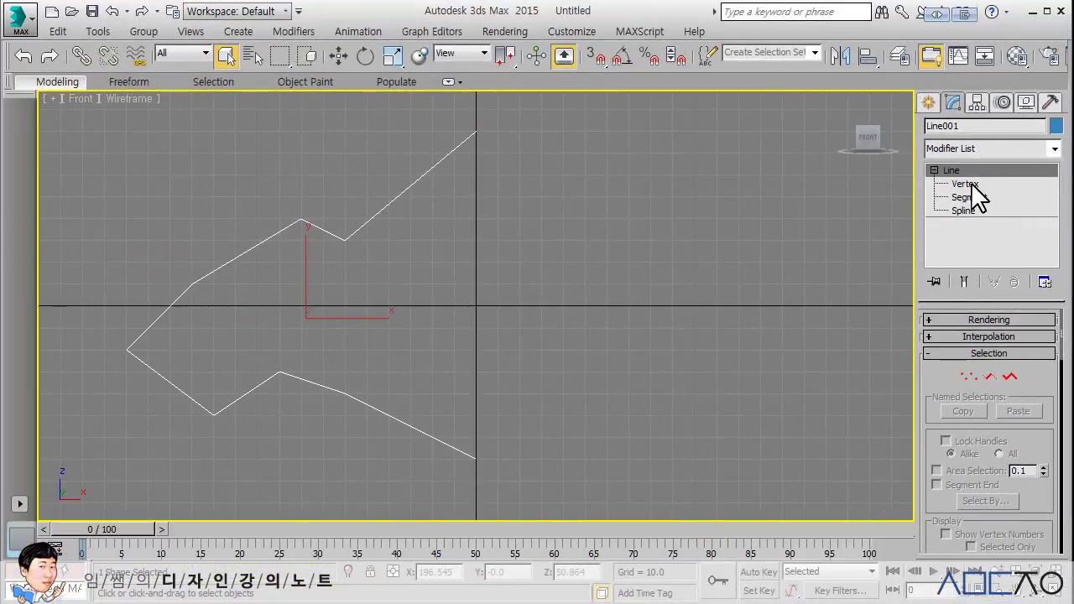
click(965, 184)
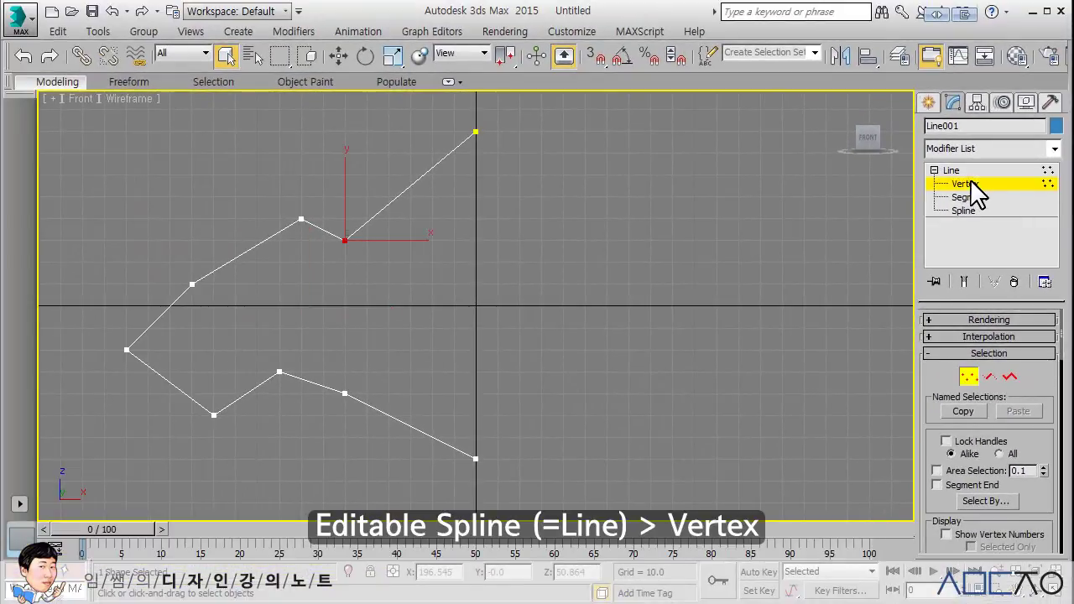
click(476, 134)
click(342, 240)
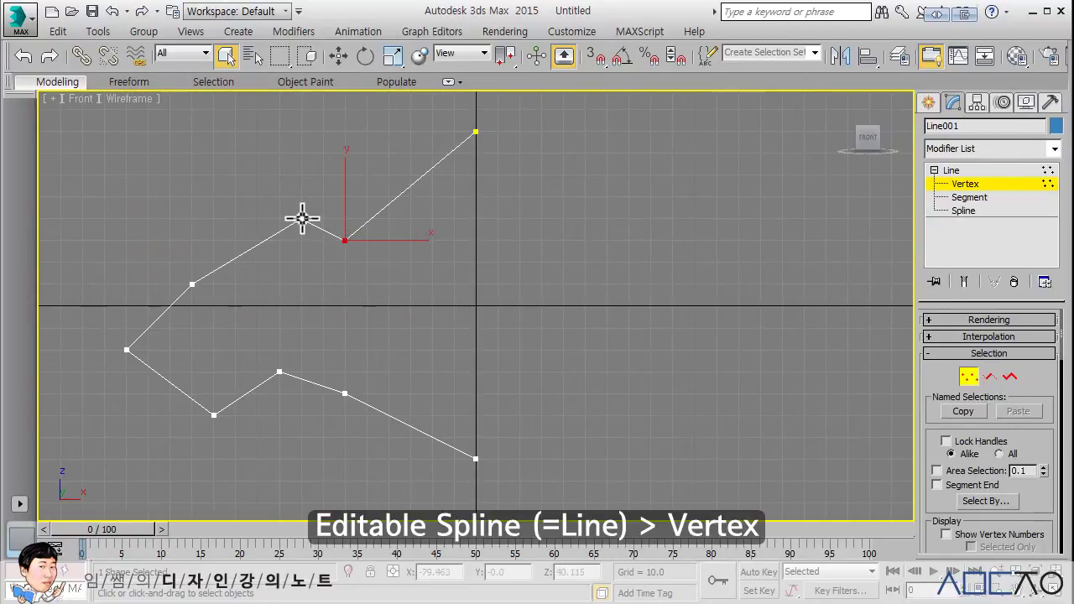
click(302, 219)
- Switch the line to Segment level and select individual segments along the upper profile, finishing with the long one from the apex
click(948, 198)
click(389, 203)
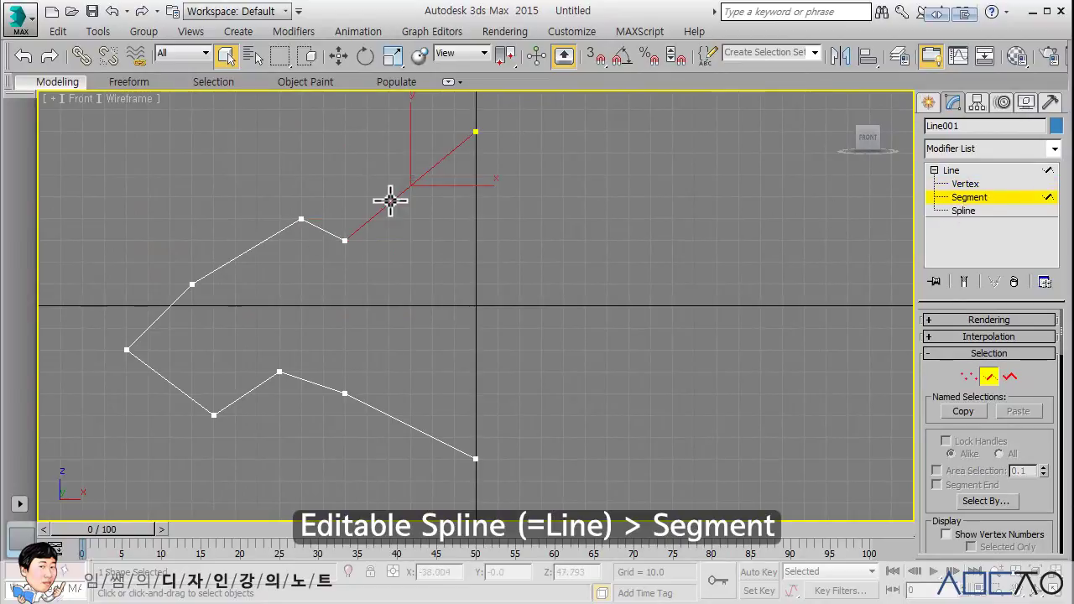
click(326, 229)
click(277, 234)
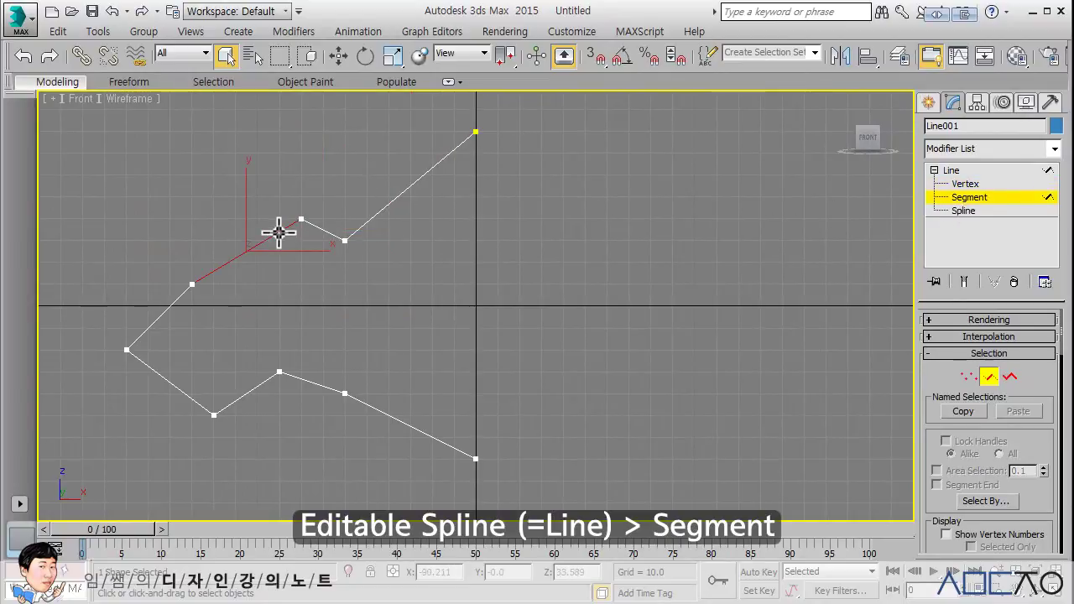
click(334, 231)
click(373, 218)
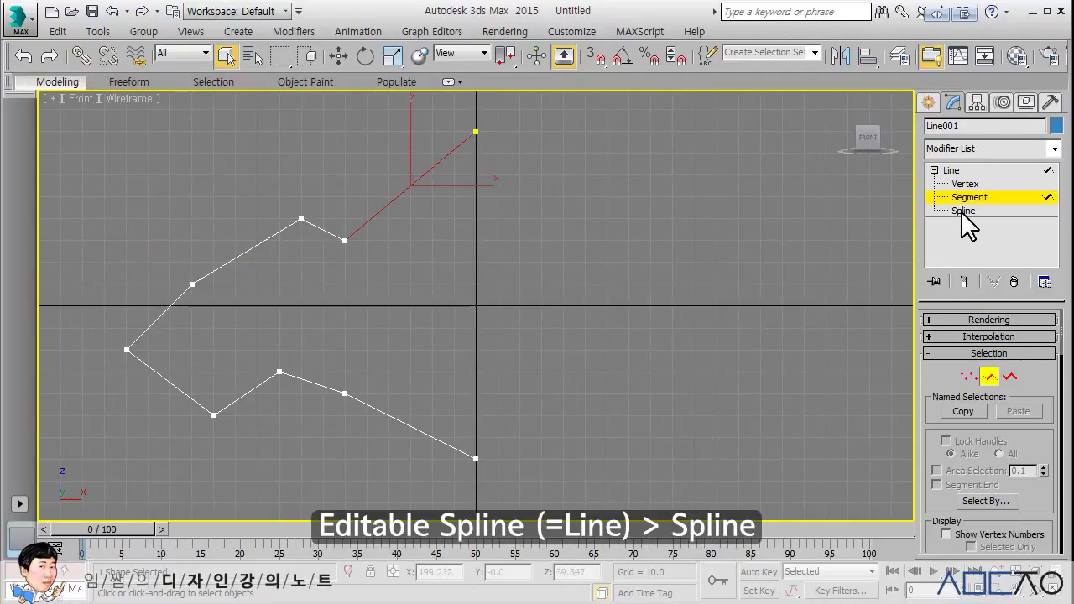
- Switch the line to Spline level, select the whole profile spline, and clear the selection
click(963, 211)
click(426, 202)
click(402, 194)
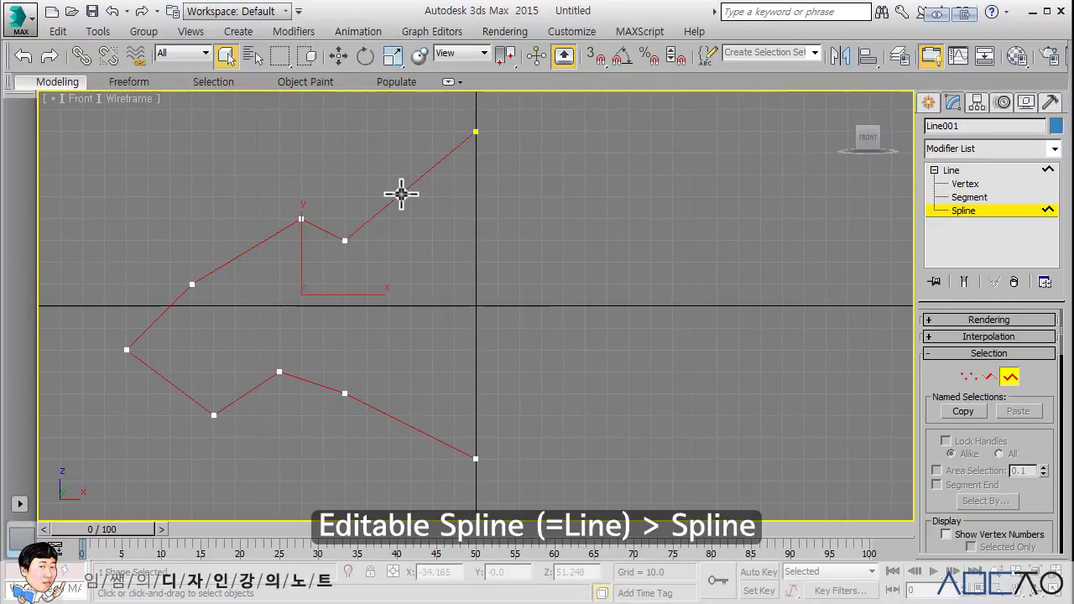
click(425, 197)
click(408, 187)
click(446, 195)
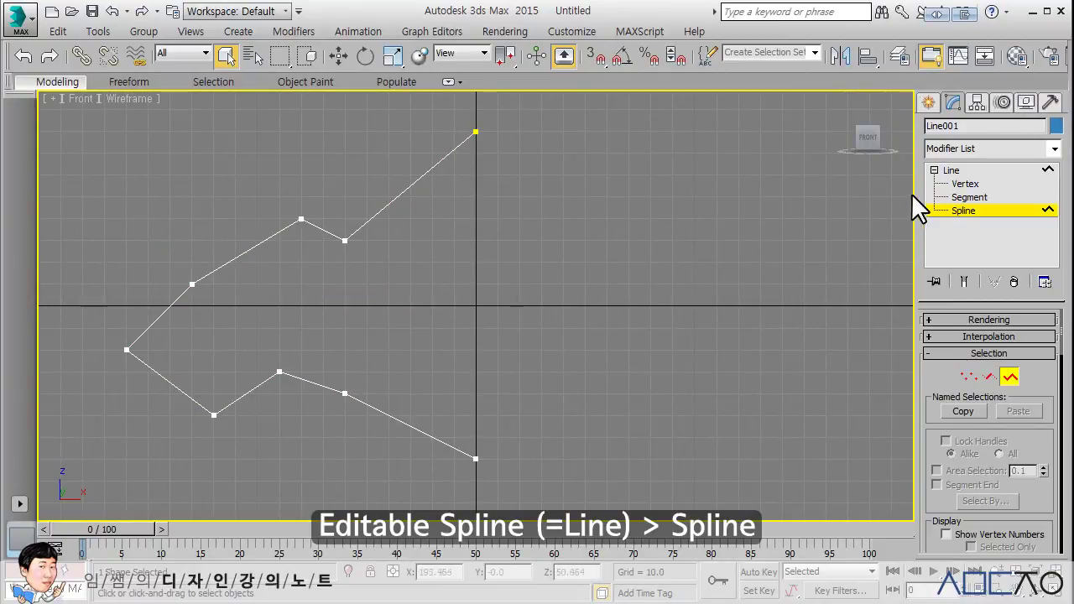
- Cycle the line's editing through the Vertex, Segment and Spline levels, ending in Segment level
click(965, 184)
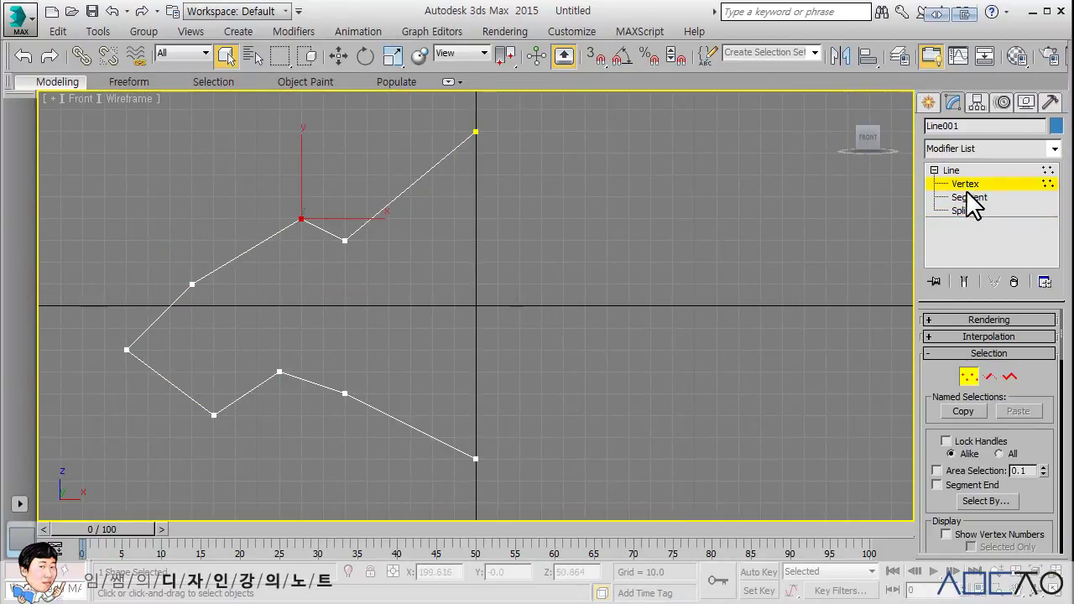
click(967, 196)
click(964, 210)
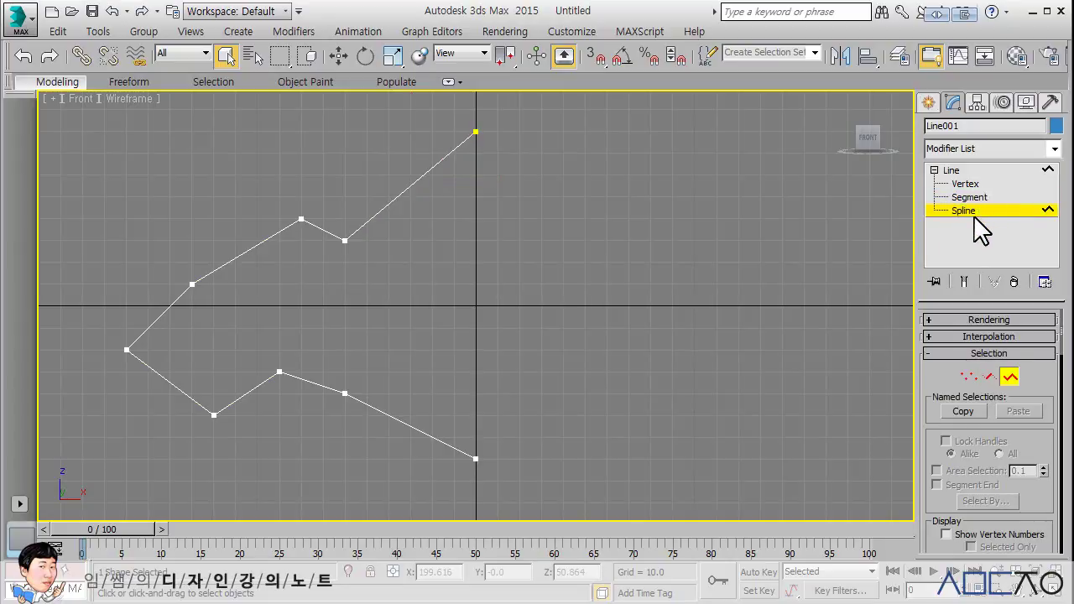
click(969, 376)
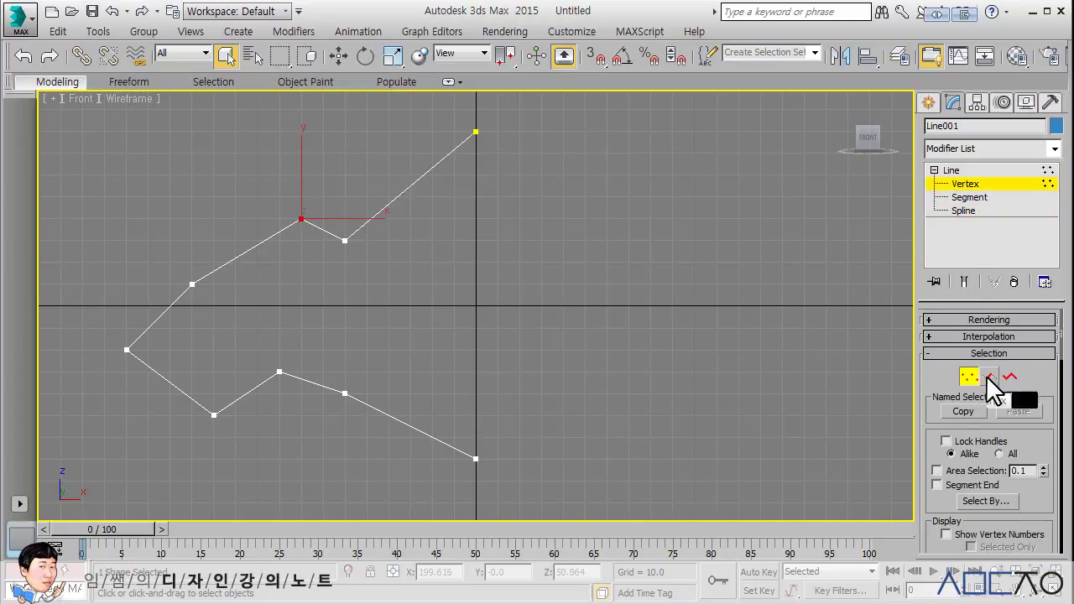
click(990, 376)
click(1009, 375)
click(989, 376)
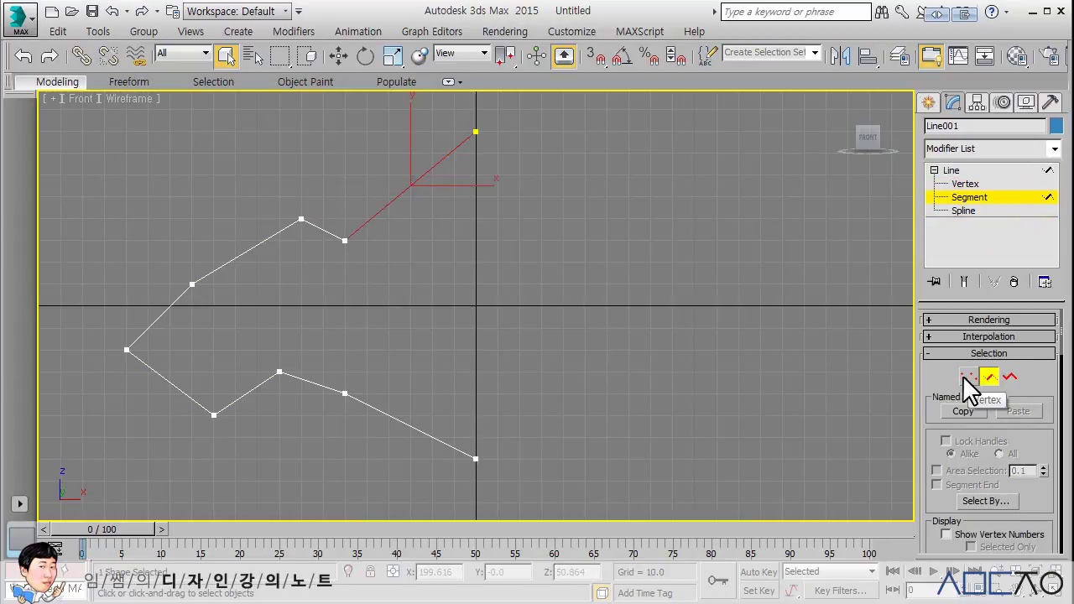
- Switch the line to Vertex level and convert the notch vertex below the upper dome to Bezier Corner
click(970, 376)
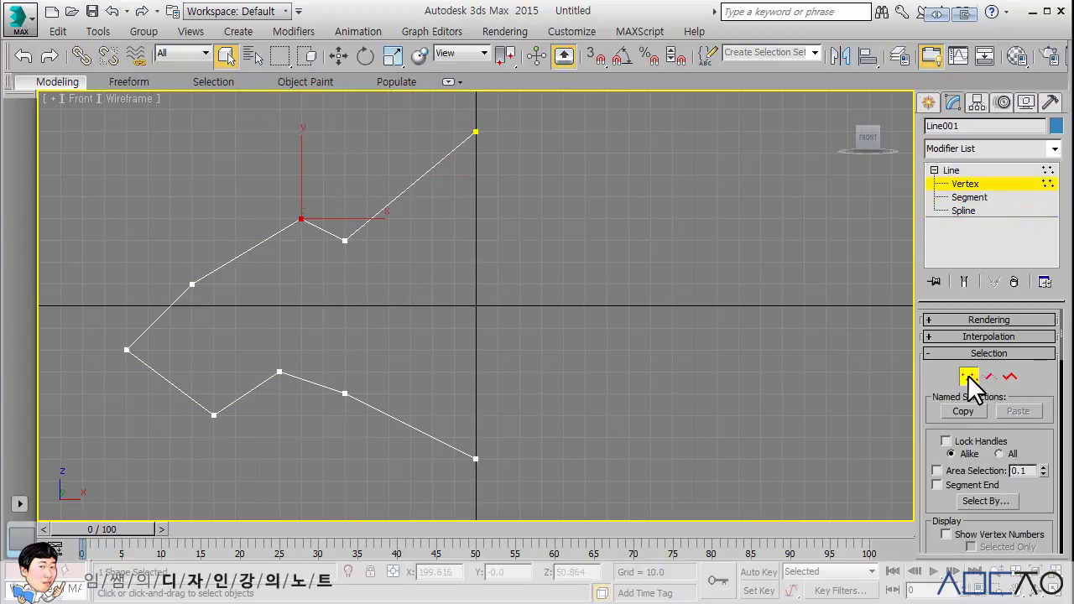
click(966, 183)
click(965, 184)
click(345, 241)
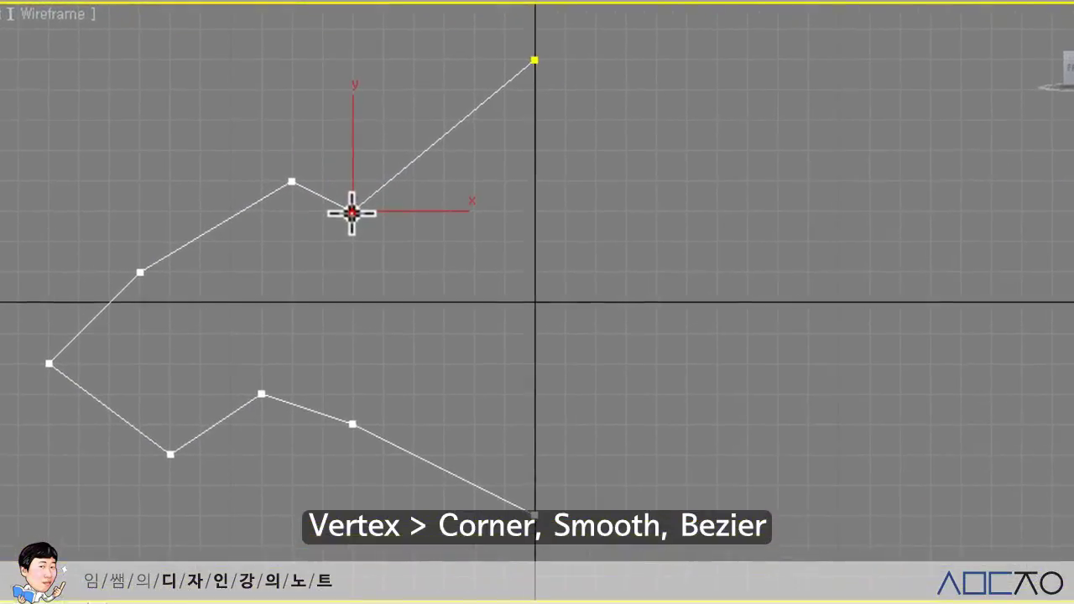
right_click(344, 242)
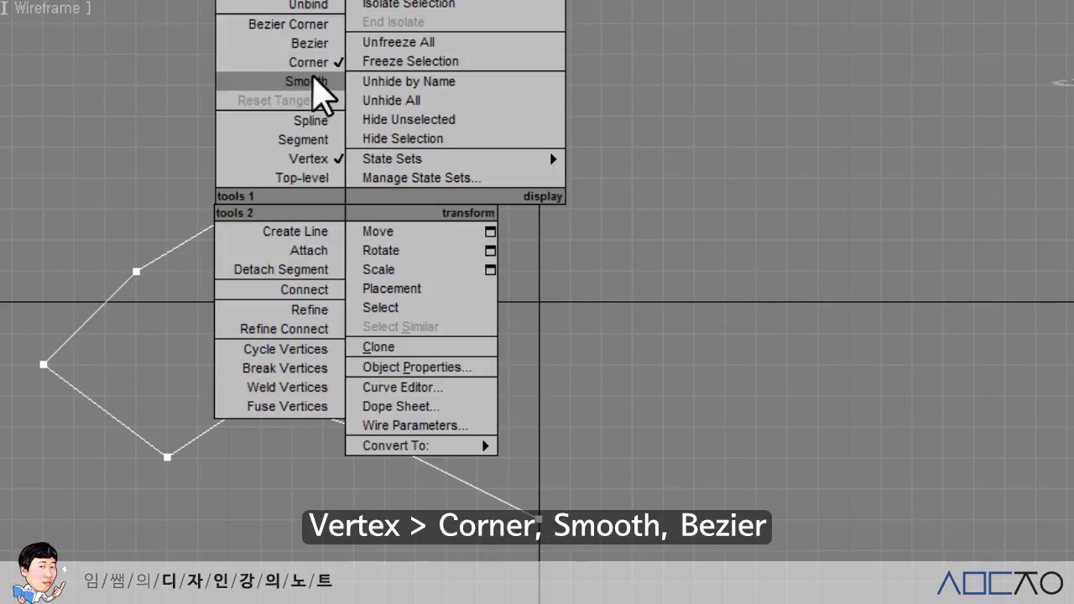
click(316, 26)
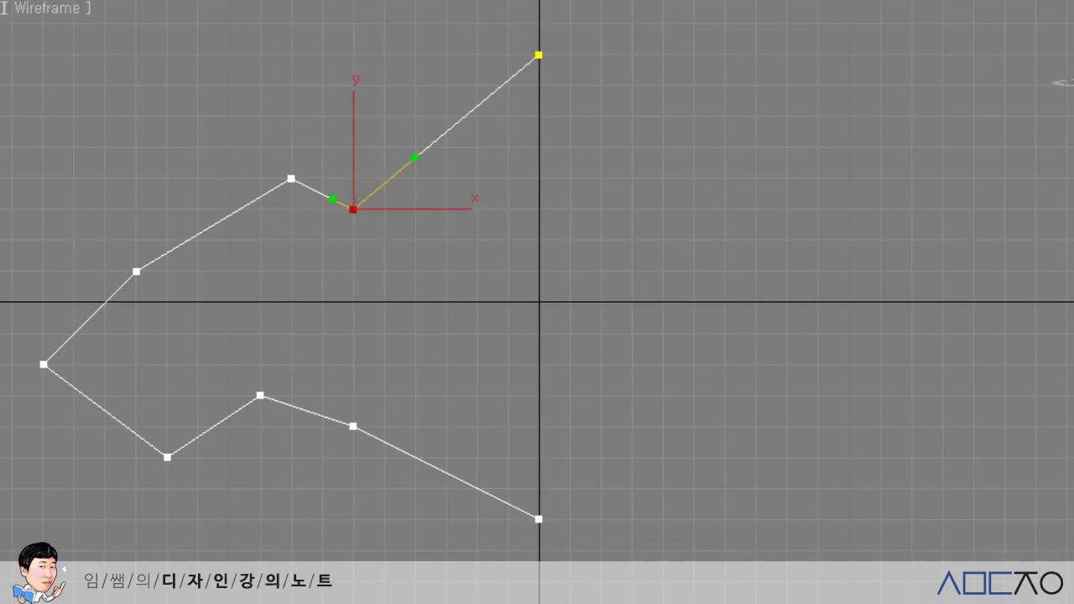
- Raise both Bezier handles of the notch vertex with Move to curve the two adjoining segments
click(344, 1)
drag(417, 161, 410, 134)
drag(334, 200, 335, 151)
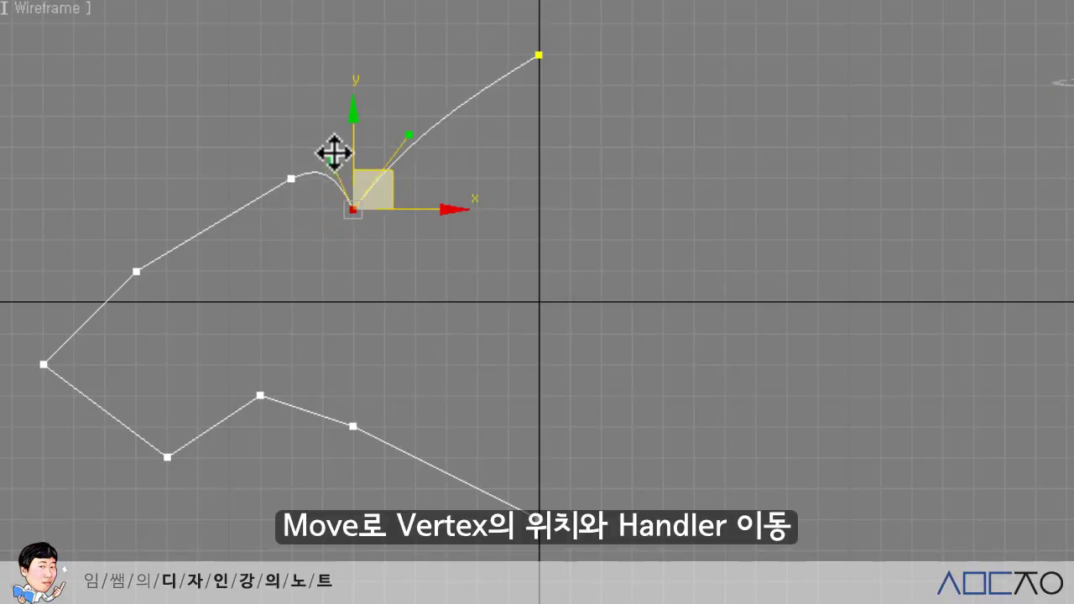
- Move the adjacent shoulder vertex down and outward, and reshape the notch vertex's handles for rounder curves on both sides
click(293, 179)
drag(319, 143, 250, 190)
click(353, 209)
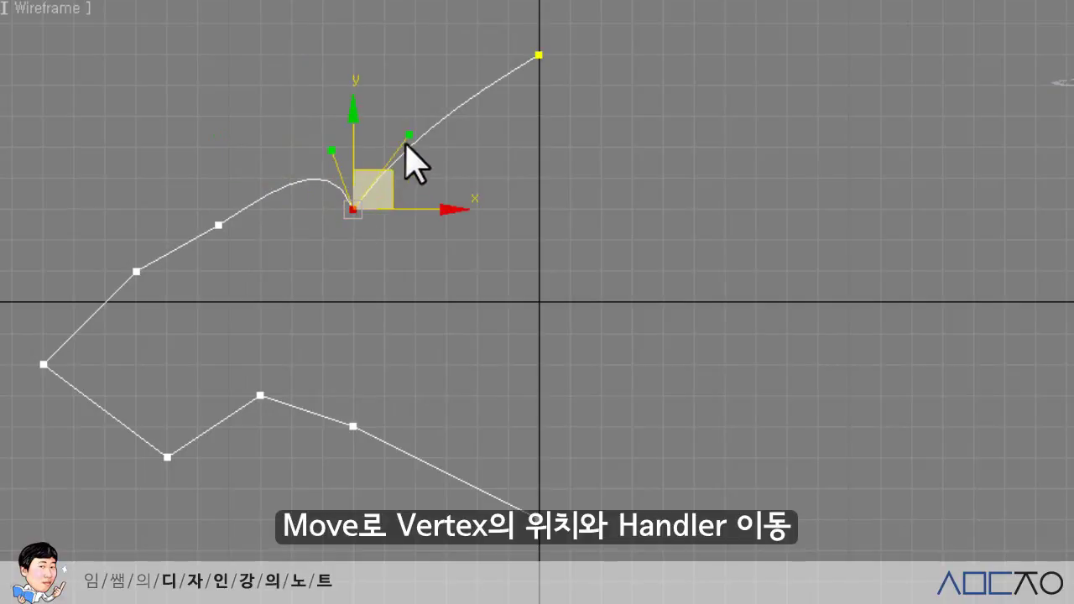
drag(404, 115, 383, 91)
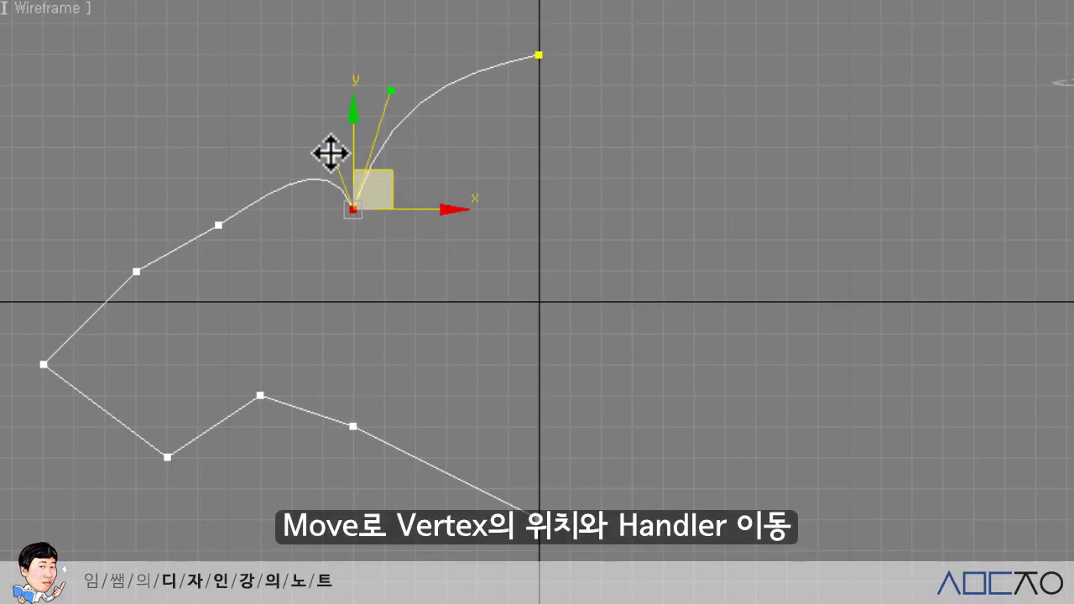
drag(327, 151, 277, 130)
- Reposition the shoulder vertex and its outer neighbour, then convert the shoulder vertex to Smooth and raise it
click(219, 225)
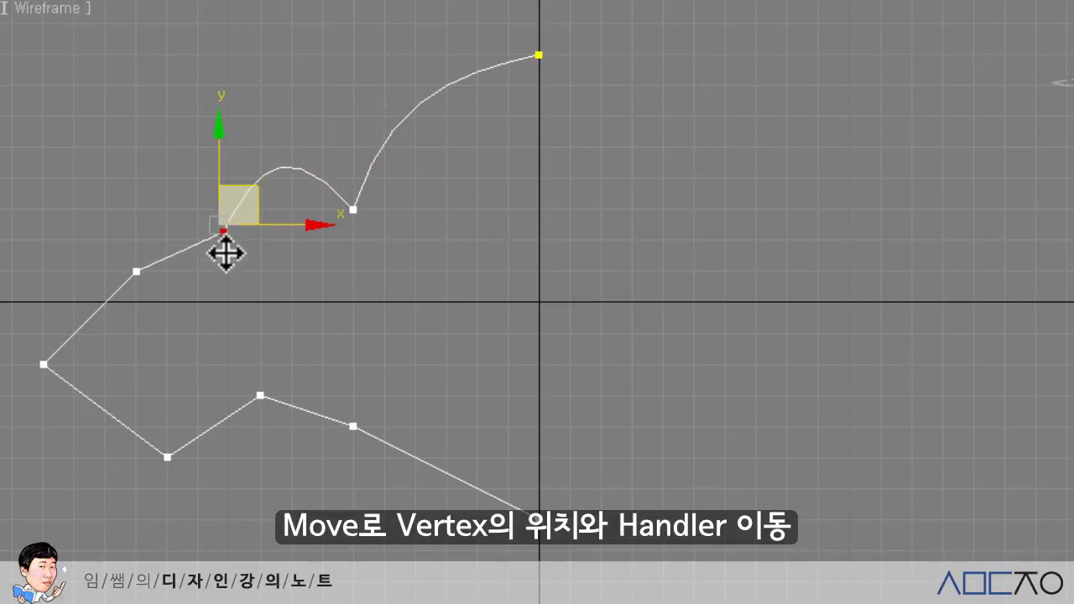
drag(224, 253, 71, 308)
click(203, 270)
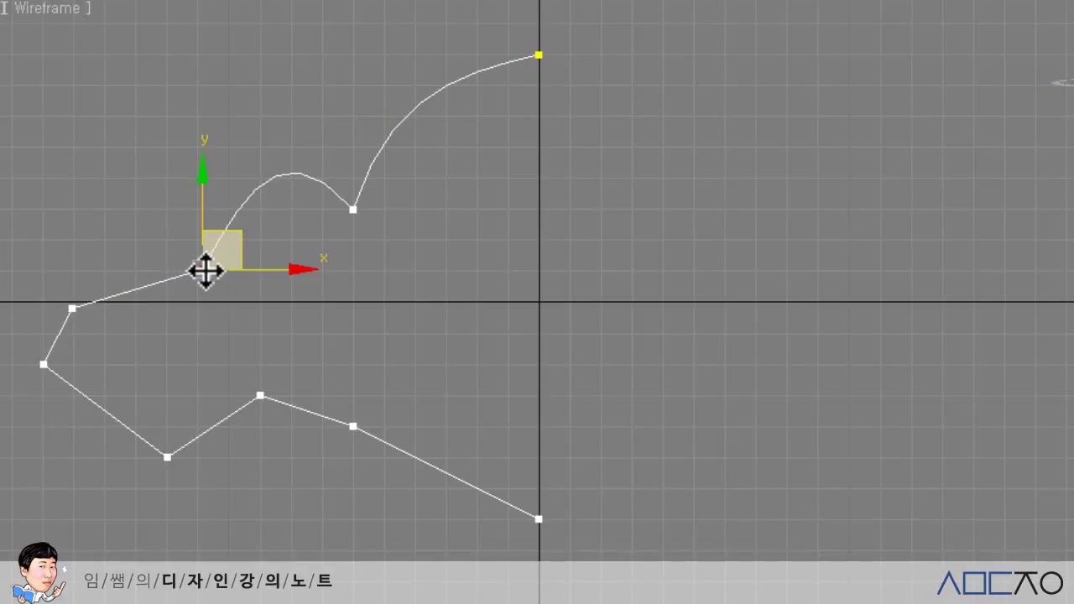
drag(201, 268, 181, 252)
right_click(181, 251)
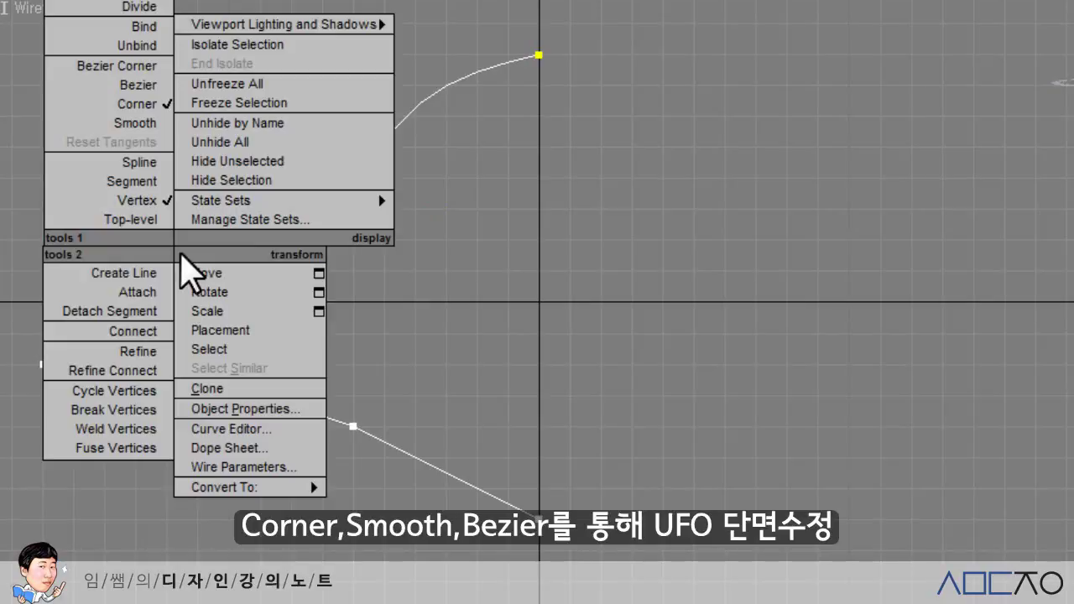
click(149, 149)
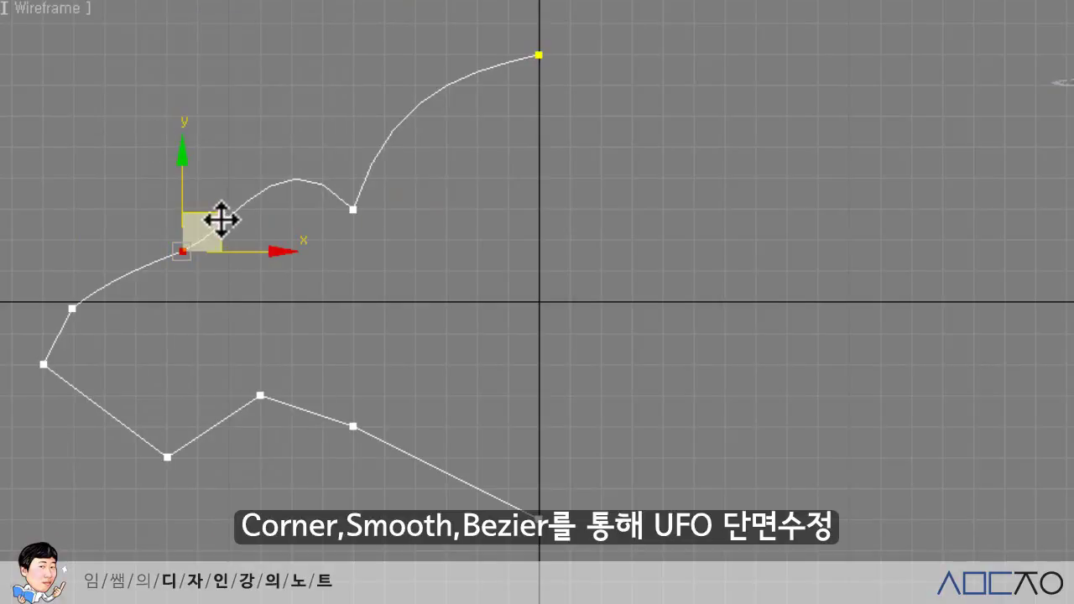
drag(221, 219, 213, 176)
- Move the upper rim vertex inward and down, and convert it to Bezier
drag(74, 310, 125, 345)
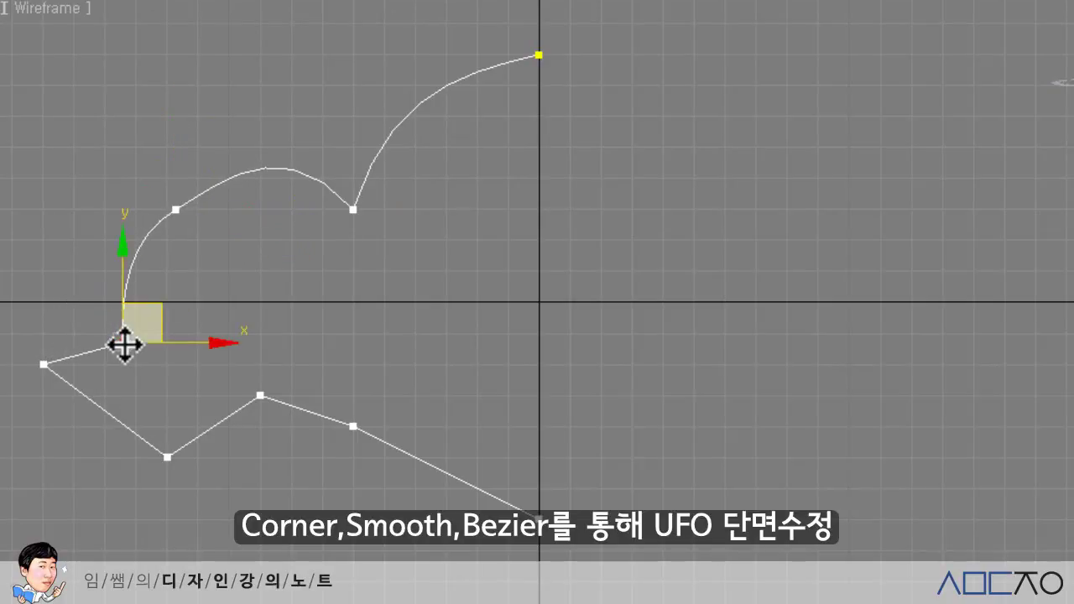
right_click(124, 344)
click(81, 177)
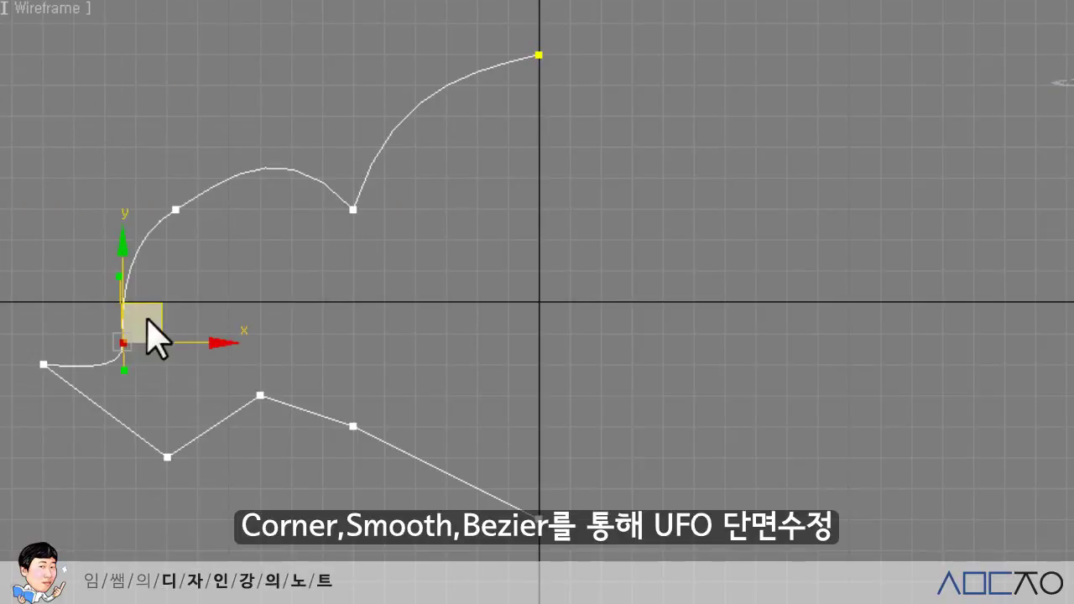
- Swing the upper rim vertex's Bezier handles toward the centre axis and move the vertex out to the profile's outermost point
drag(121, 279, 176, 293)
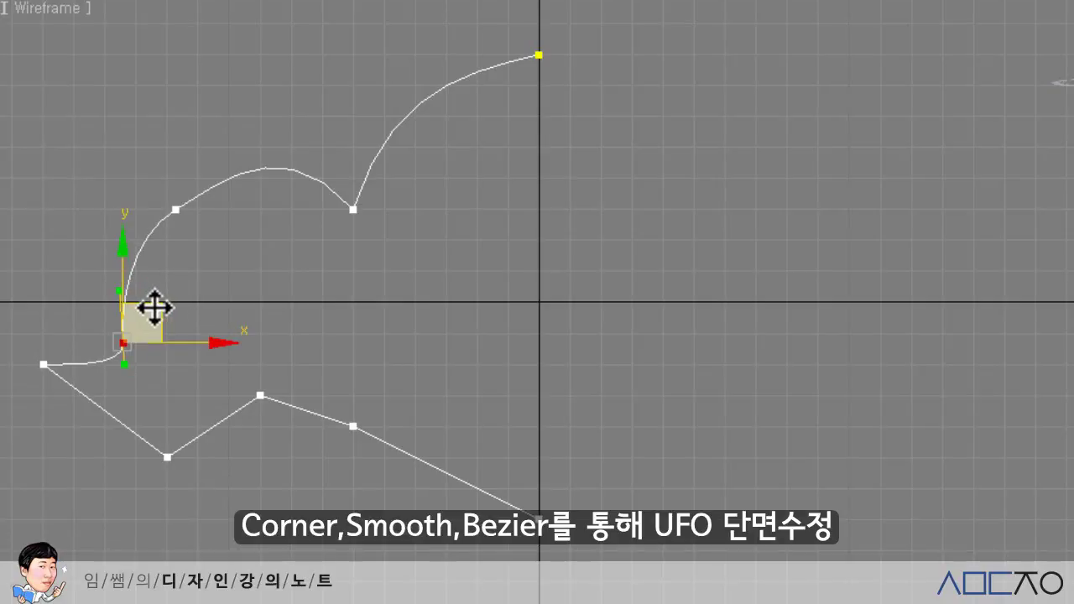
scroll(154, 308, up, 6)
middle_drag(154, 307, 419, 220)
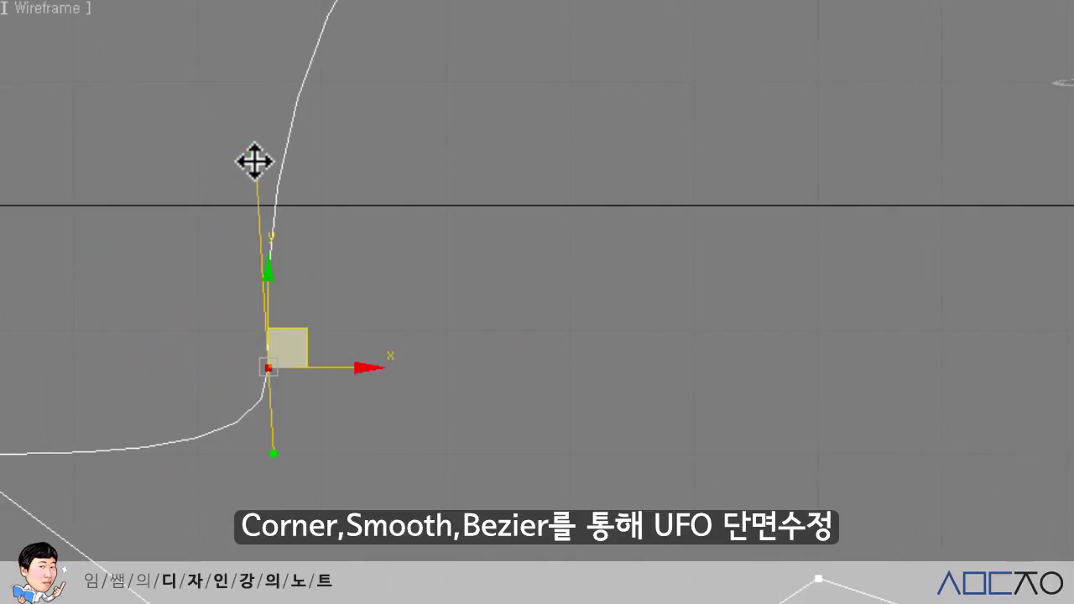
drag(254, 162, 505, 239)
middle_drag(505, 239, 527, 247)
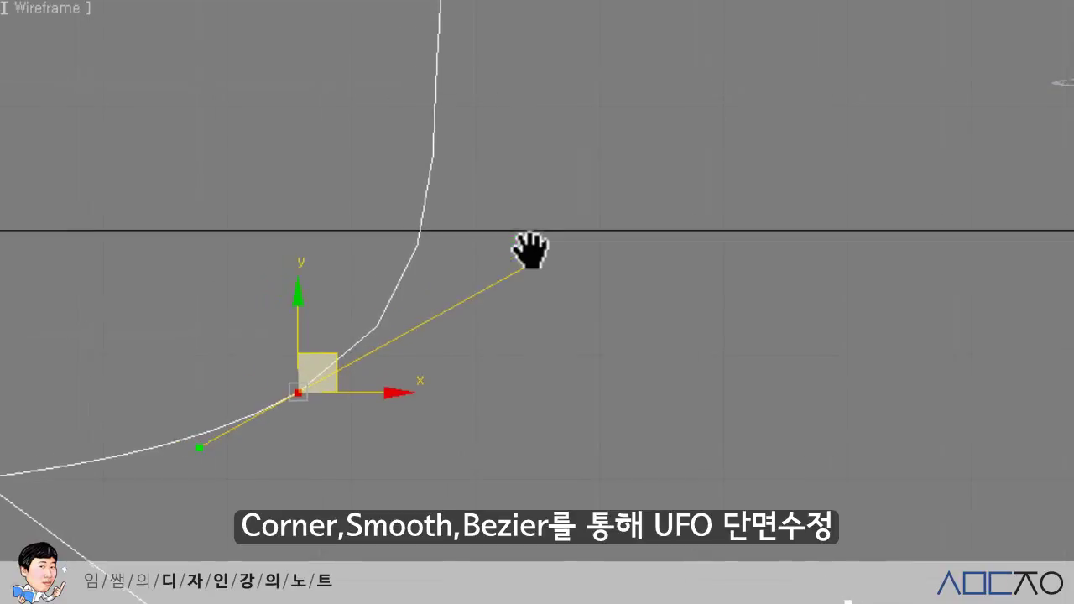
scroll(511, 257, down, 4)
drag(417, 320, 180, 277)
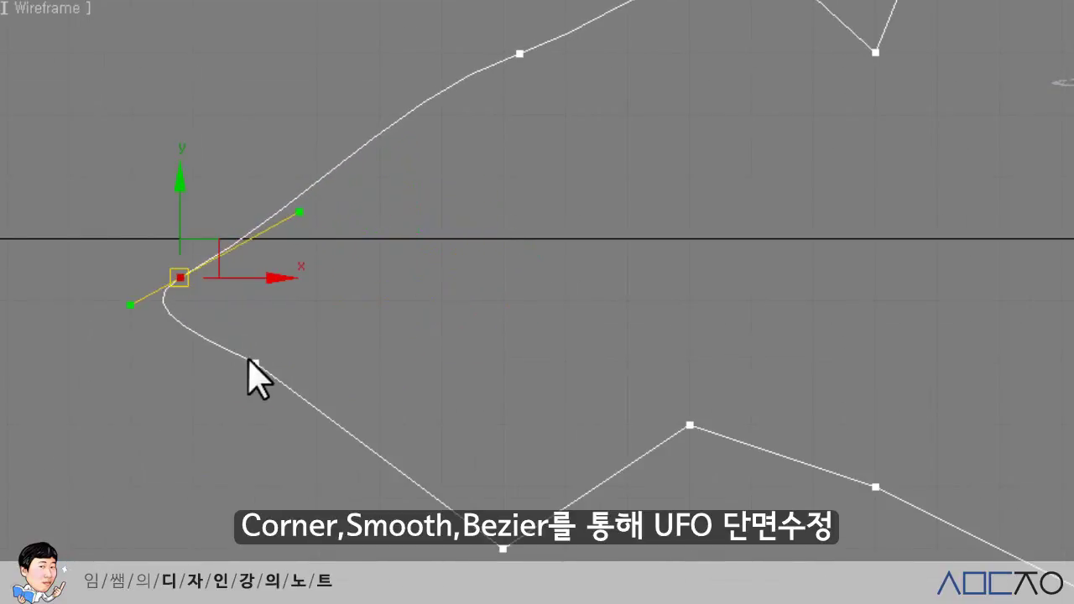
- Move the vertex below the rim inward, and turn the rim vertex's Bezier handles steeper to round the rim
drag(255, 363, 375, 390)
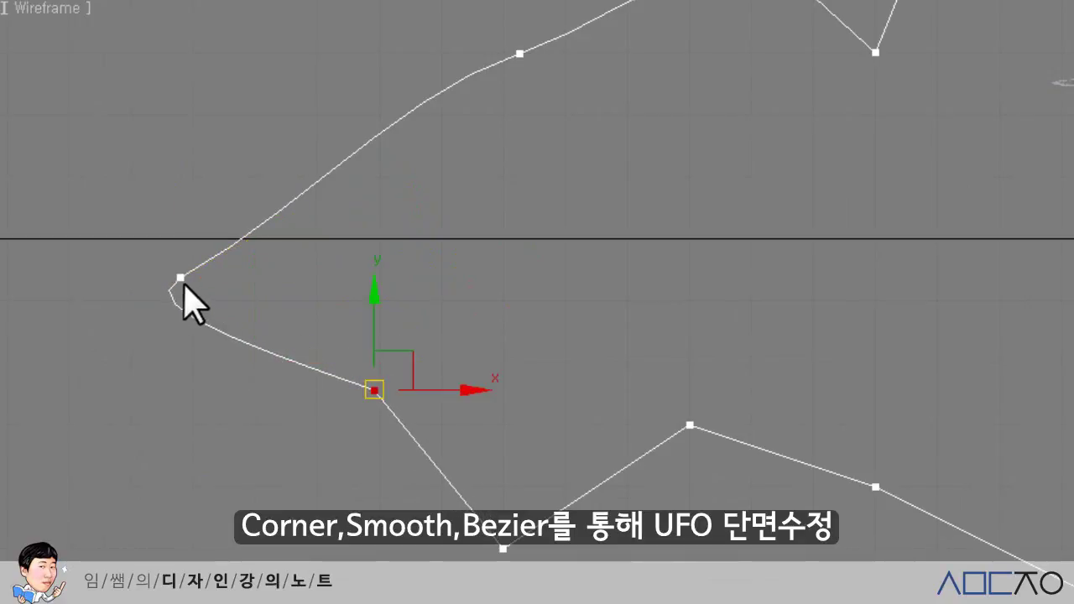
click(179, 277)
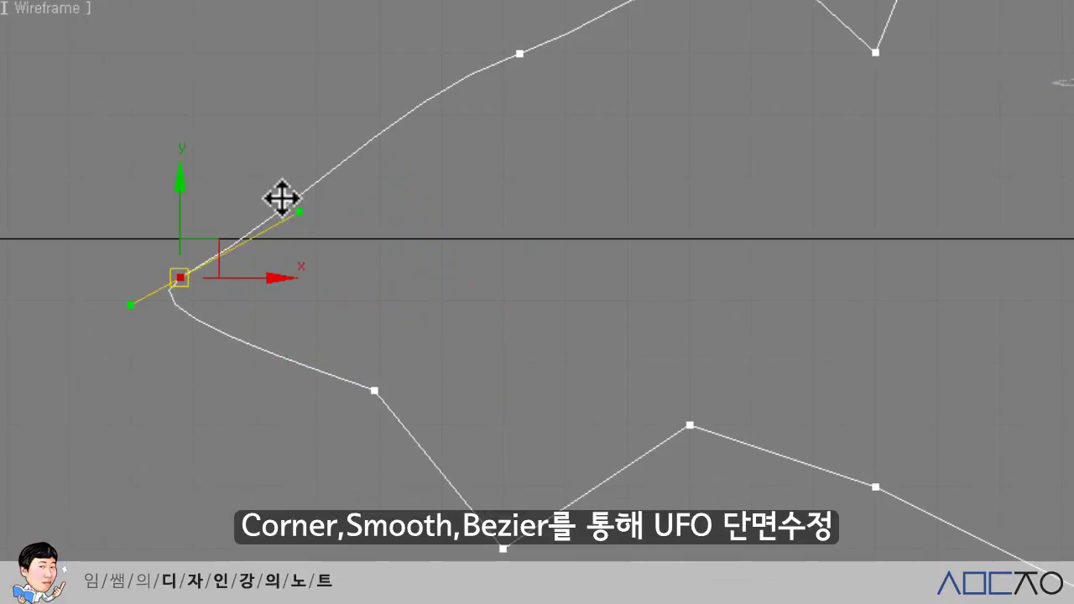
drag(280, 196, 210, 149)
- Convert the lowest vertex of the underside's outer bulge to Smooth and move it slightly up and inward
middle_drag(462, 240, 422, 210)
scroll(423, 210, down, 2)
click(444, 419)
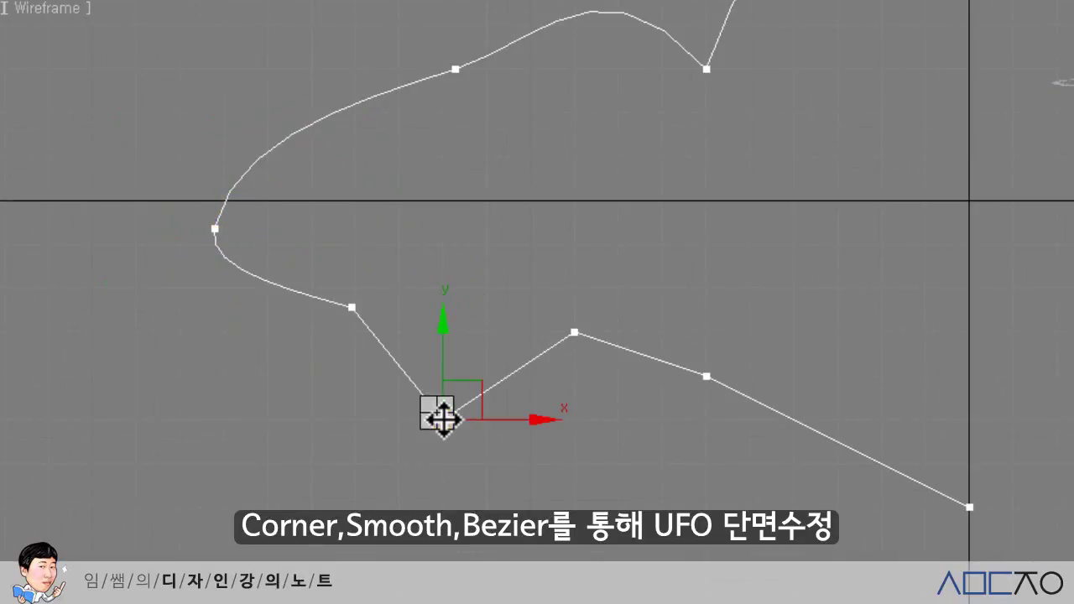
right_click(440, 414)
click(404, 290)
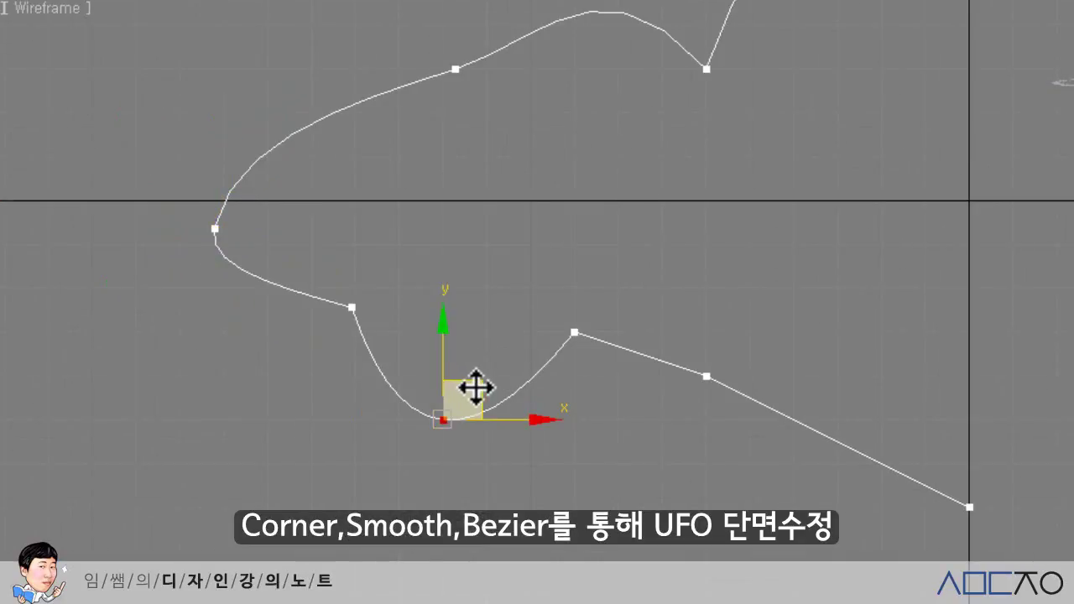
drag(475, 389, 493, 365)
- Lower the vertex beside the bottom end point, convert it to Bezier Corner and pull its handles to curve the underside
drag(709, 377, 743, 460)
right_click(744, 459)
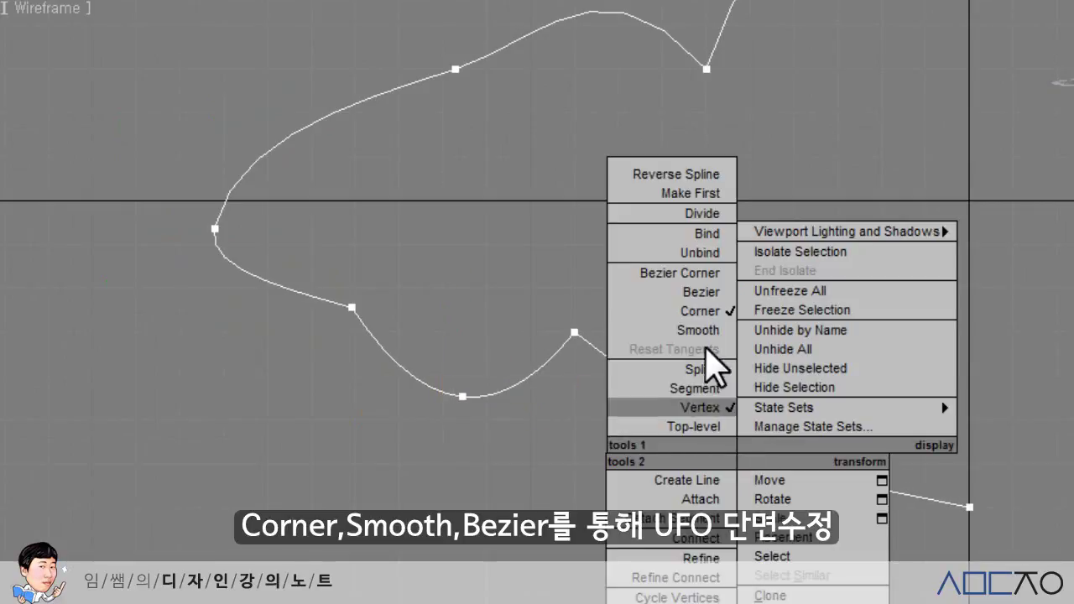
click(646, 268)
drag(688, 416, 643, 436)
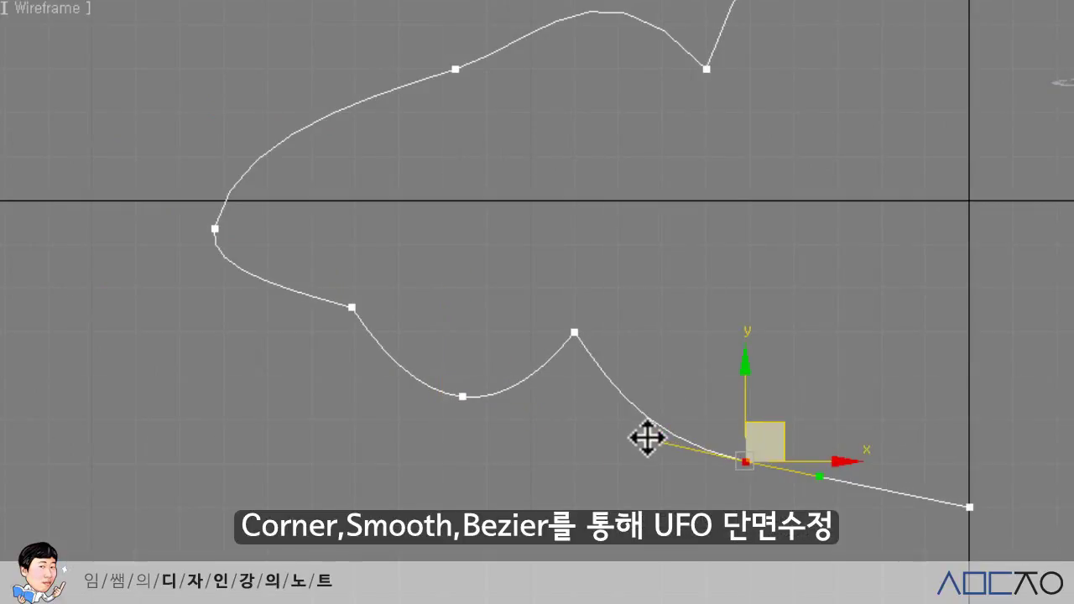
drag(820, 474, 839, 516)
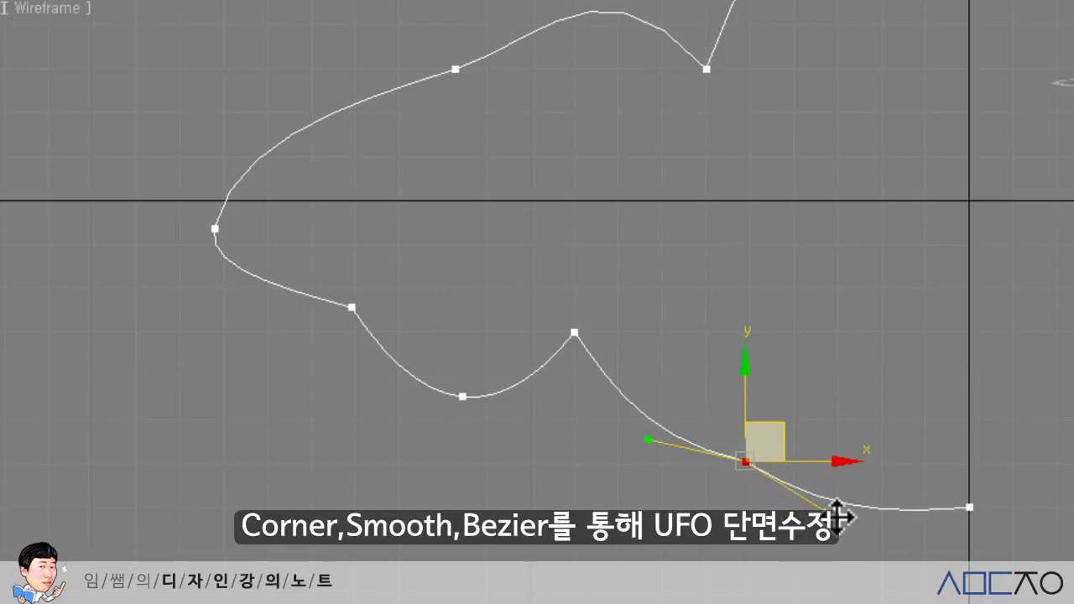
- Nudge the upper shoulder vertex down and outward, then exit vertex editing to the top Line level
middle_drag(749, 277, 635, 292)
scroll(635, 293, down, 2)
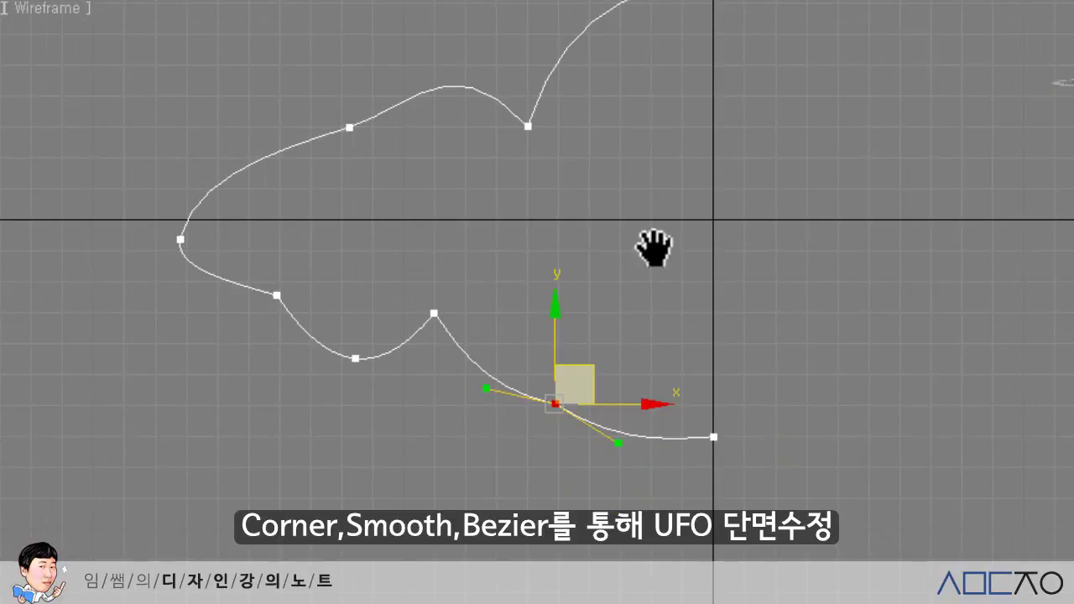
middle_drag(653, 248, 495, 321)
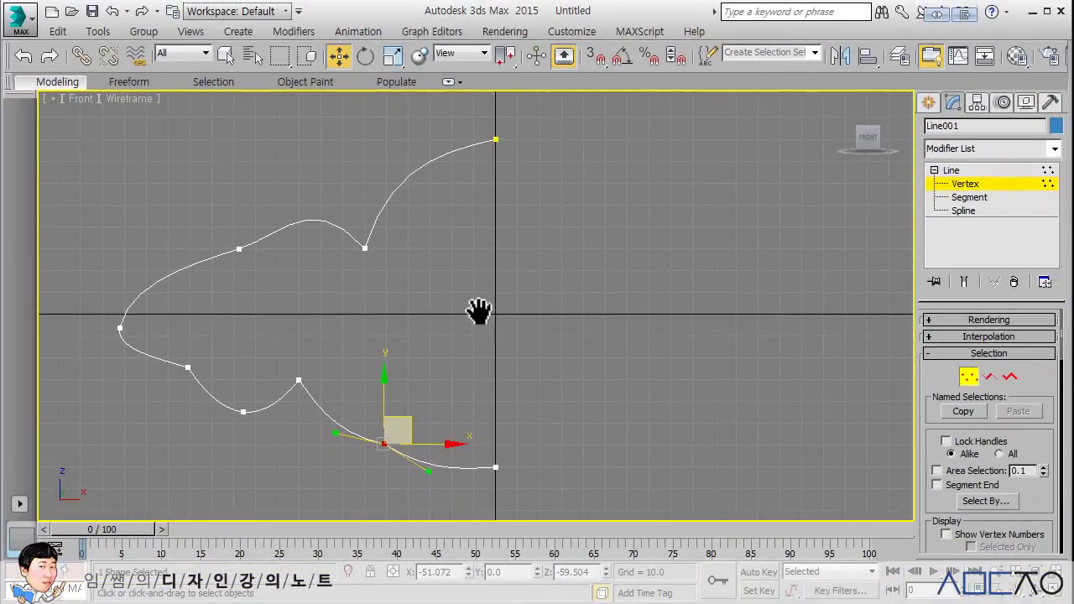
click(449, 280)
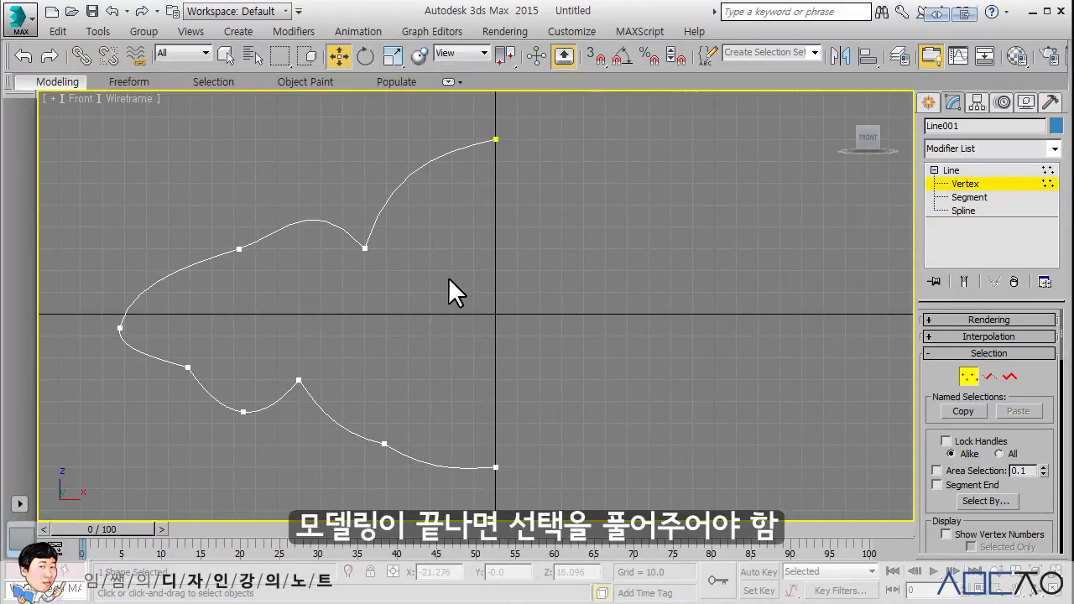
click(400, 292)
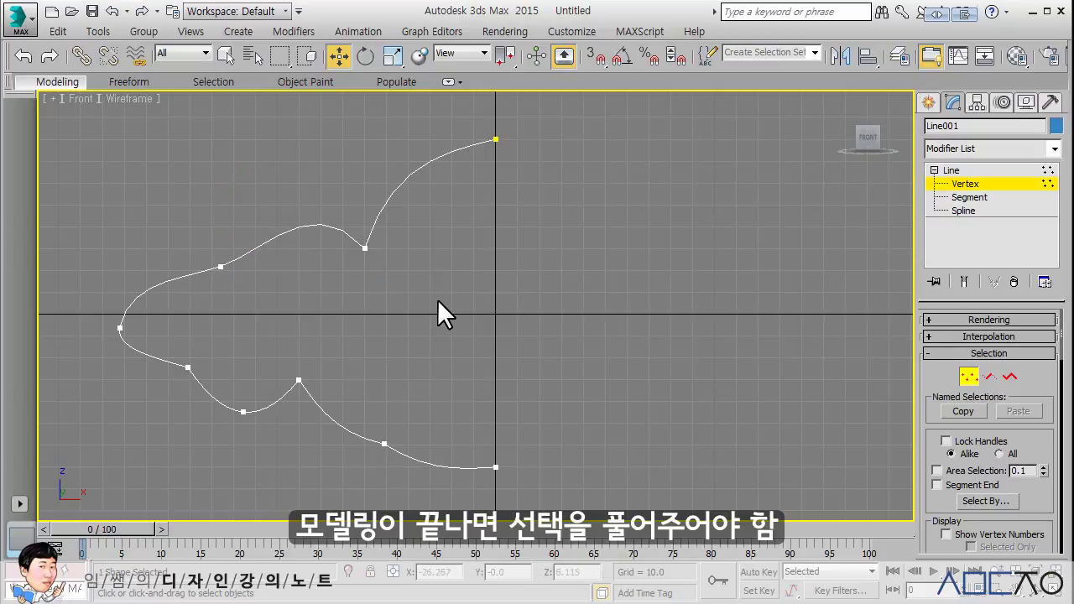
click(951, 170)
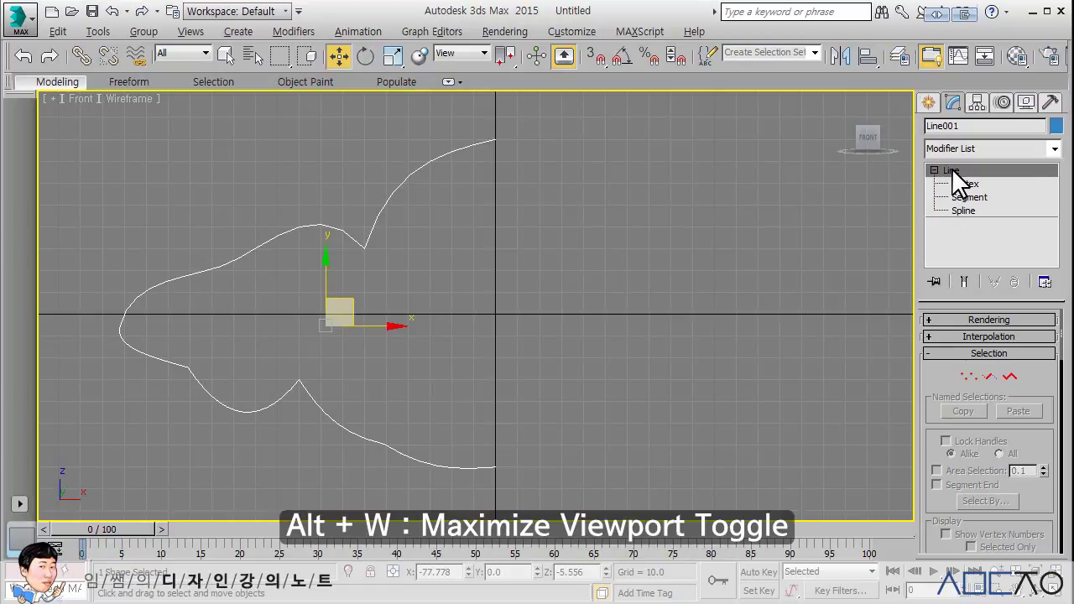
- Restore the four-viewport layout and frame the line in the Perspective viewport
key(alt+w)
middle_drag(716, 341, 658, 368)
key(z)
scroll(728, 350, down, 1)
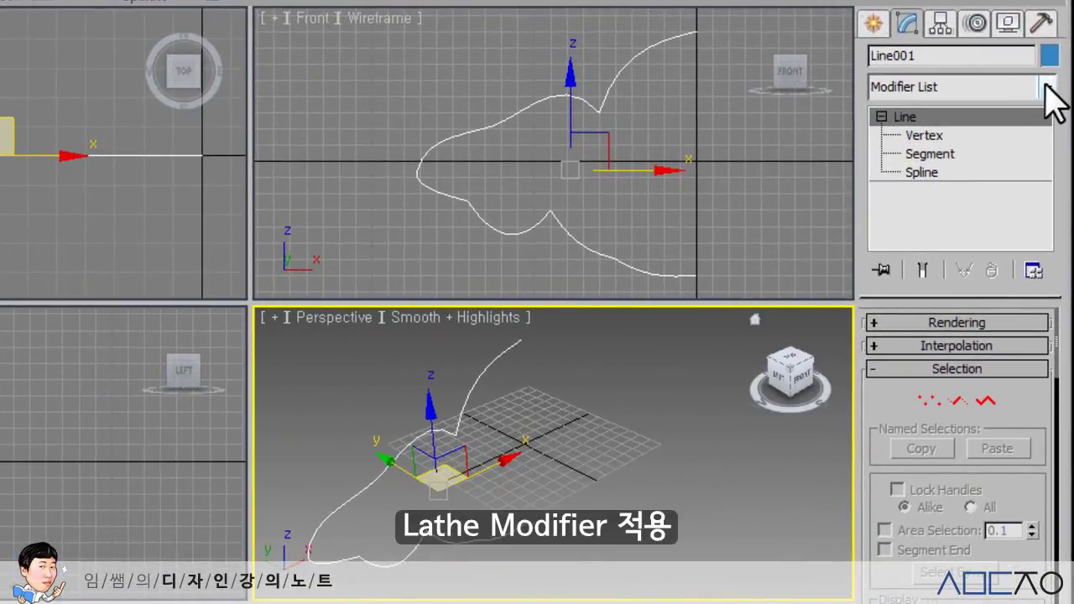
click(1050, 88)
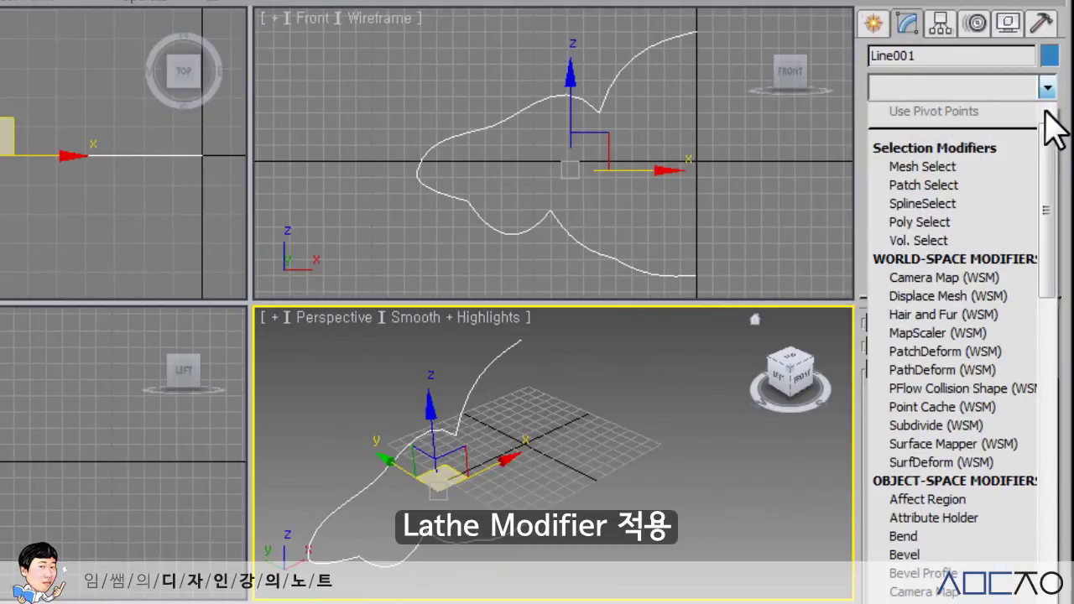
drag(1046, 137, 1041, 302)
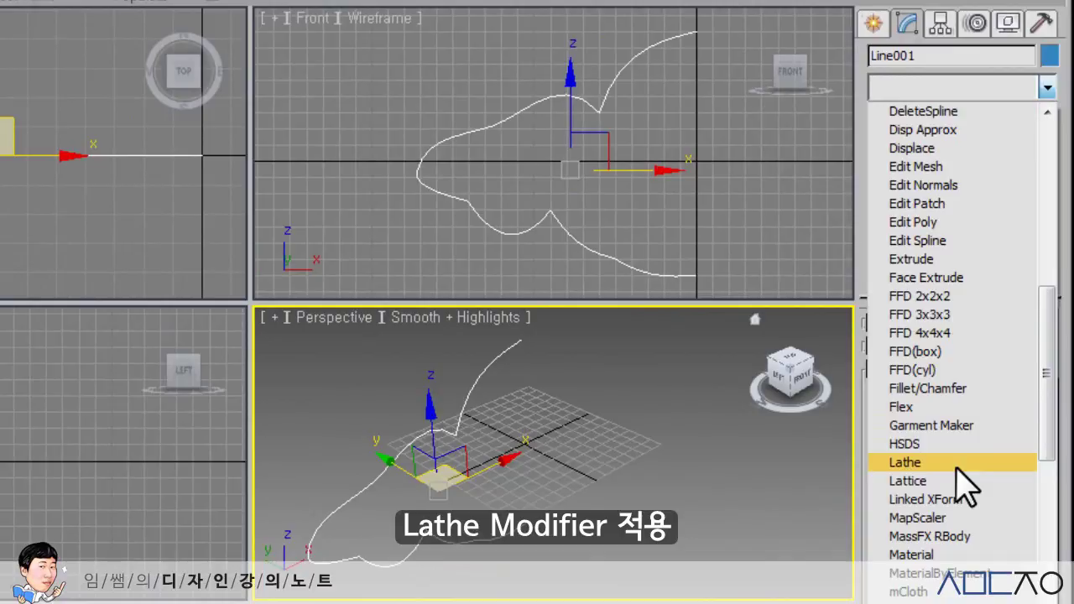
click(1073, 420)
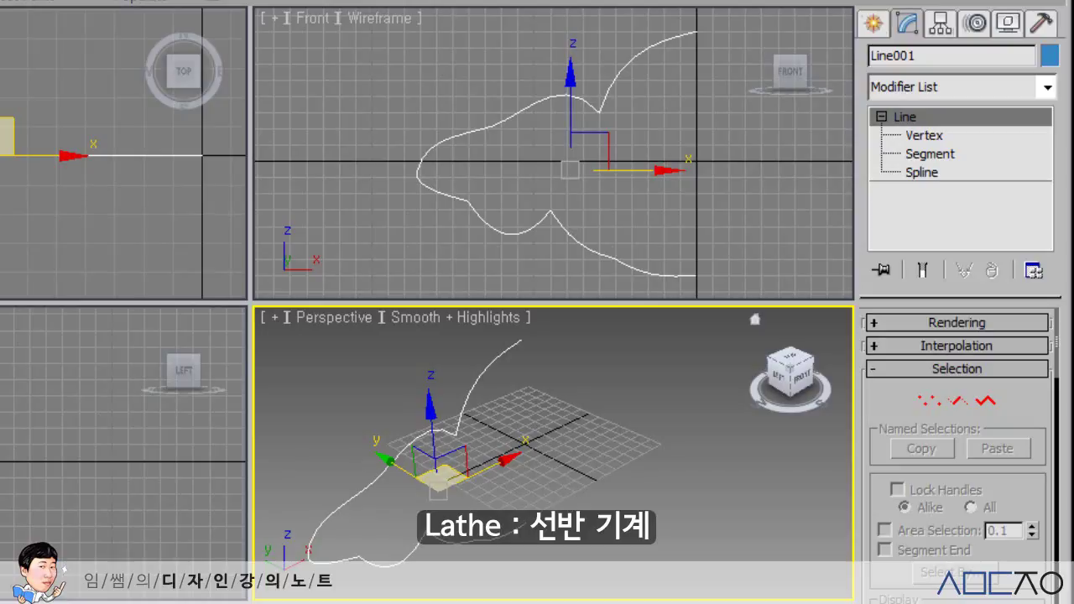
click(1045, 86)
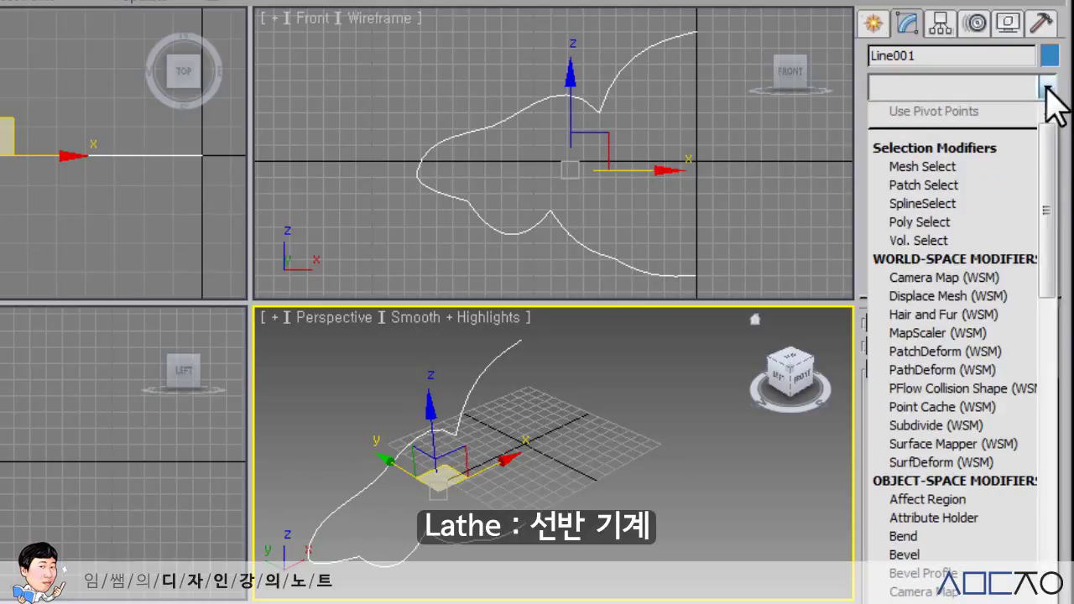
drag(1043, 182, 1040, 349)
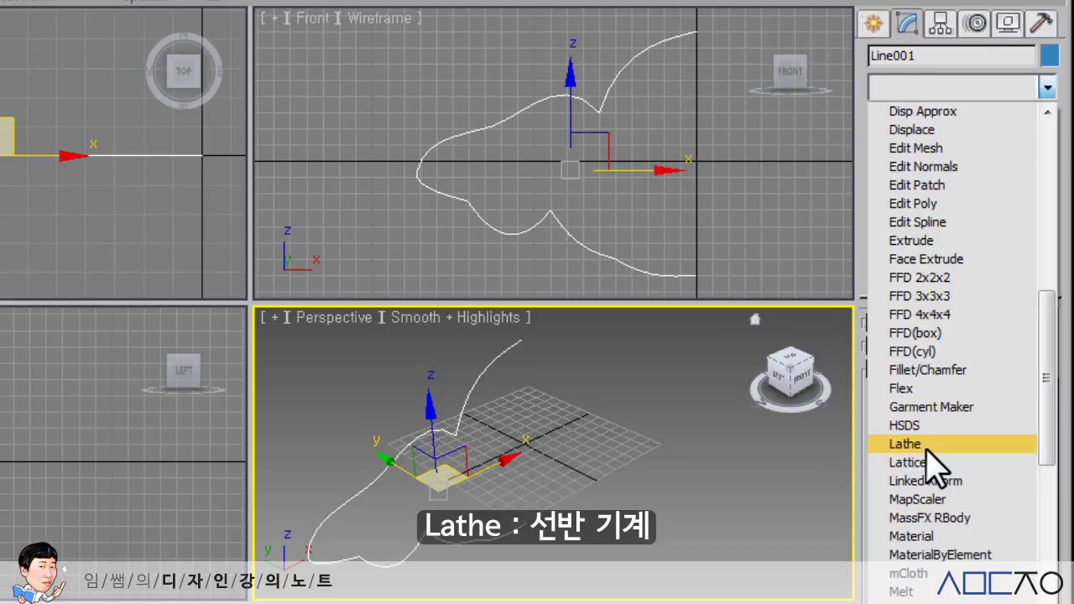
key(Escape)
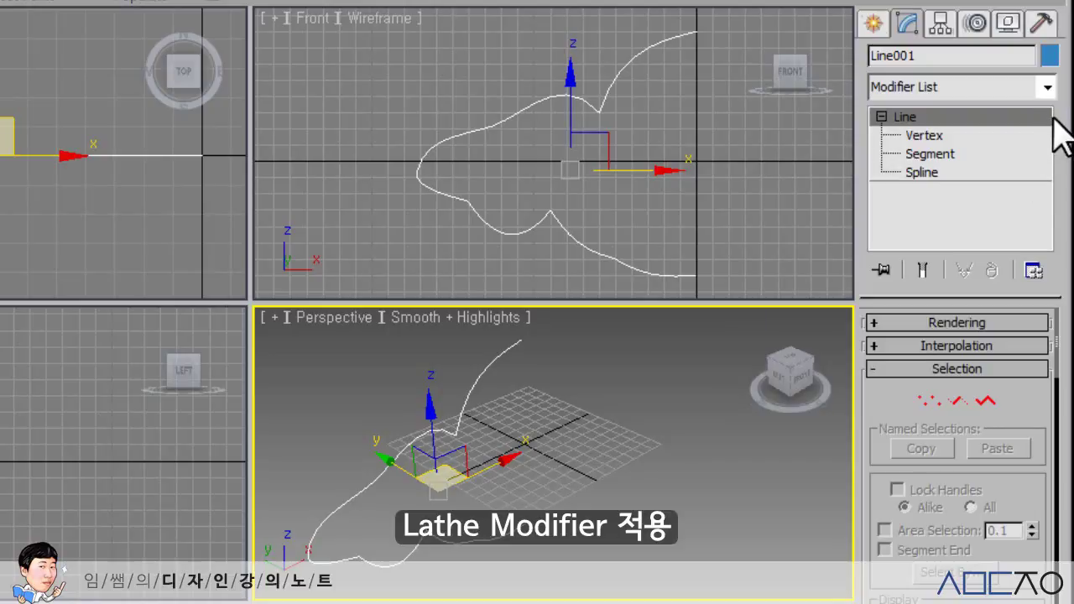
- Apply the Lathe modifier to the UFO profile line
click(1047, 86)
drag(1052, 109, 1050, 299)
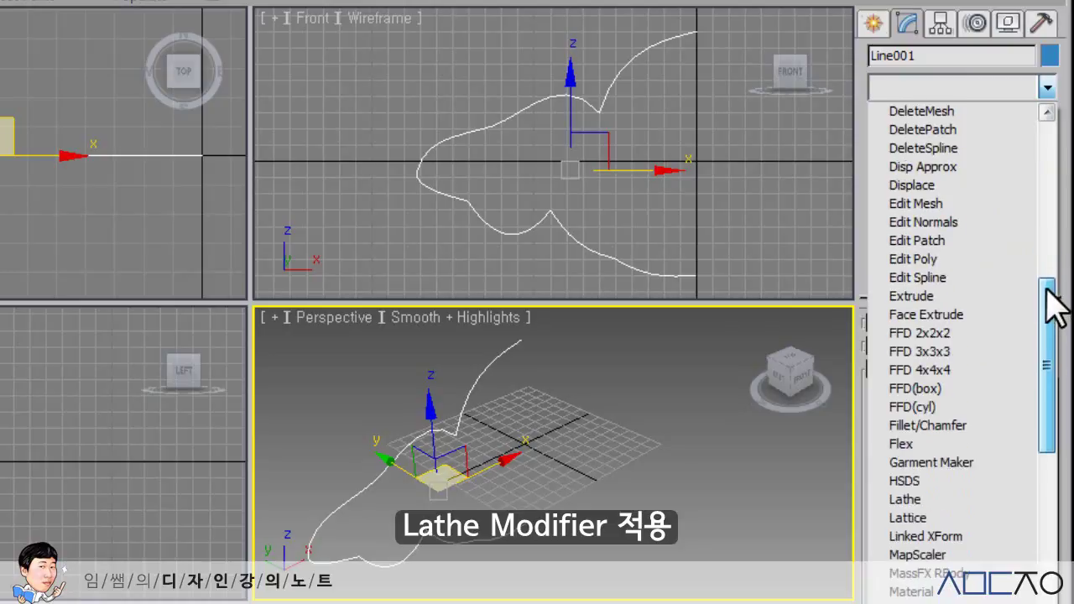
click(919, 498)
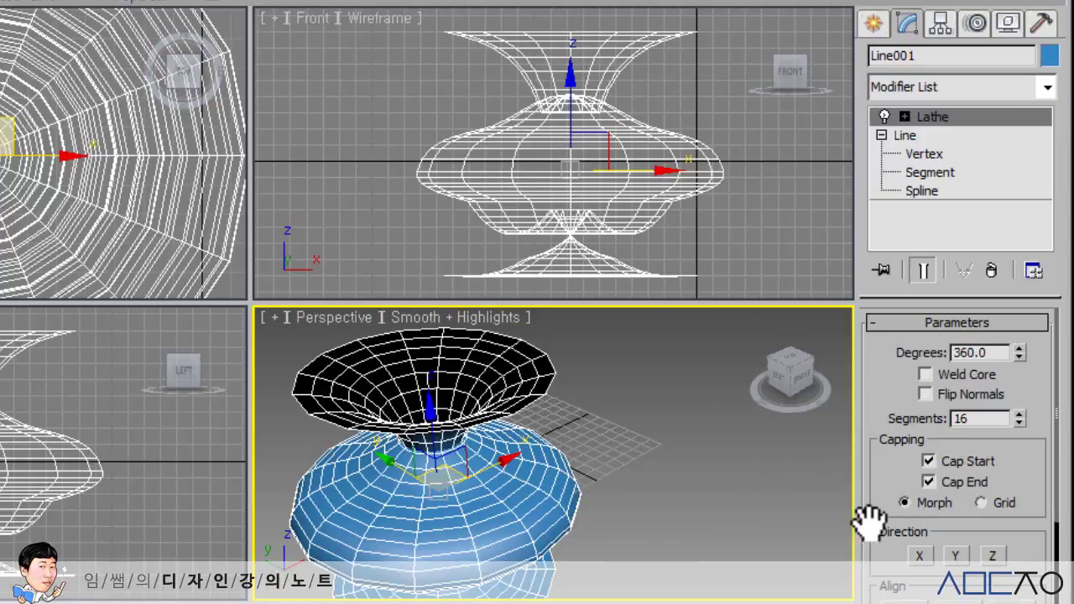
- Try the Lathe's Min and Center axis alignments, and settle on Max to form the saucer
drag(876, 517, 884, 427)
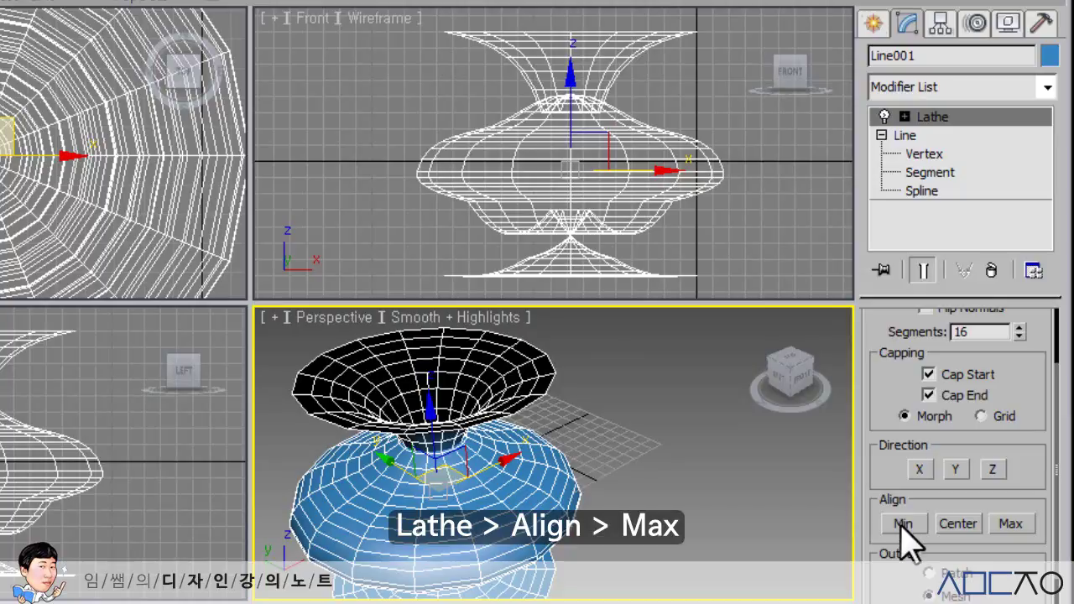
click(903, 525)
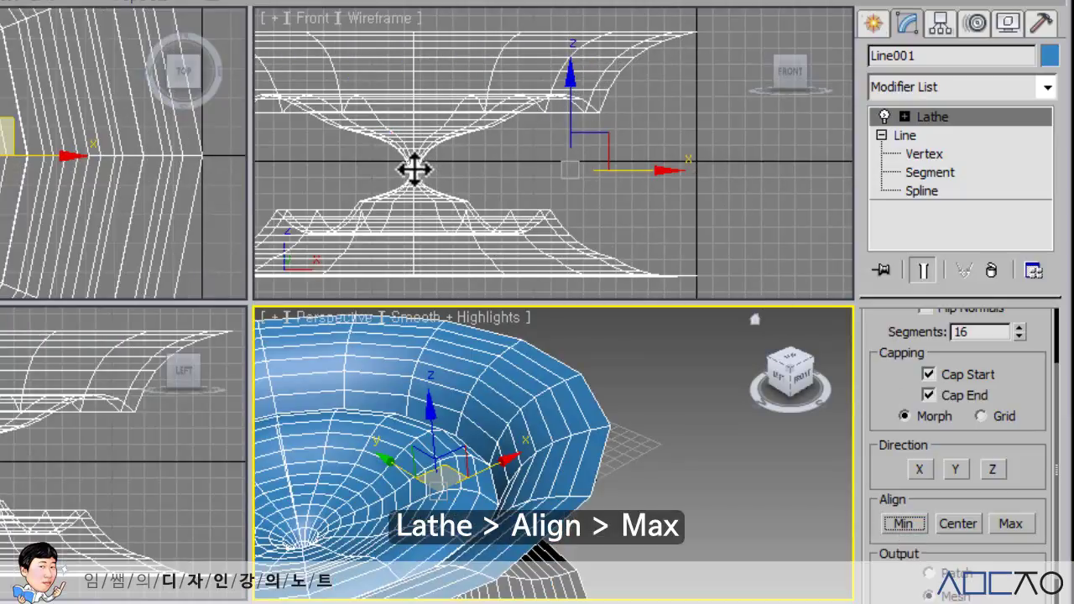
click(961, 526)
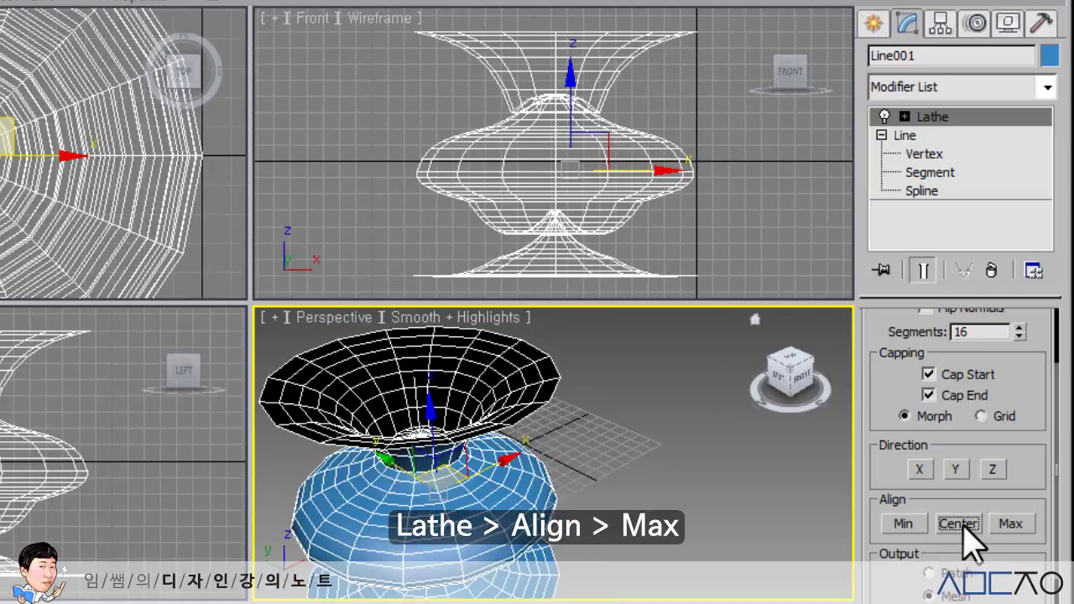
click(1013, 525)
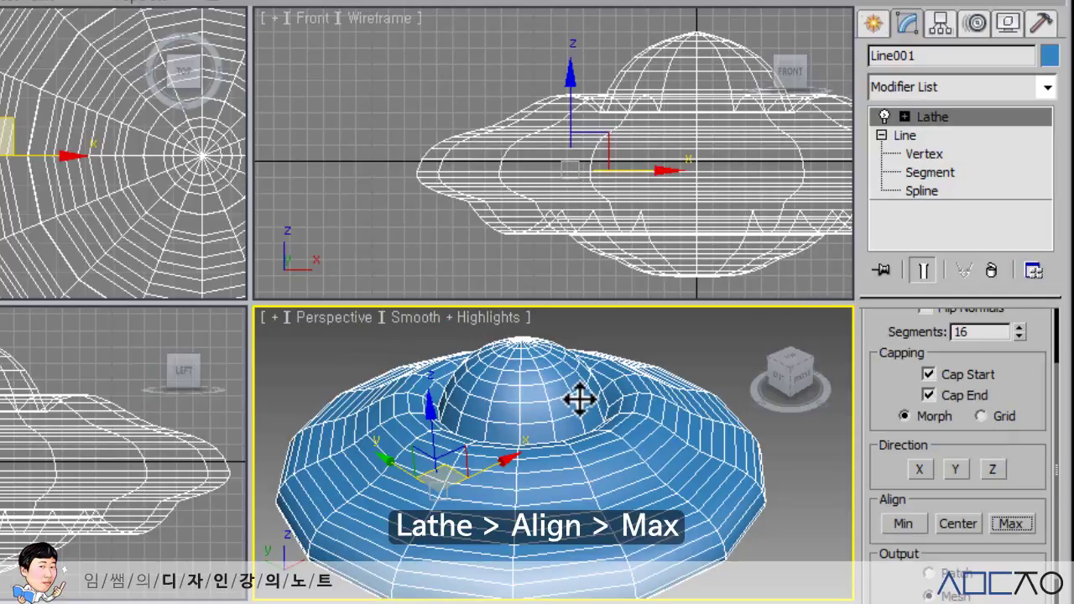
- Set the Lathe's segments to 40 for a rounder saucer
middle_drag(580, 399, 591, 434)
scroll(622, 391, down, 3)
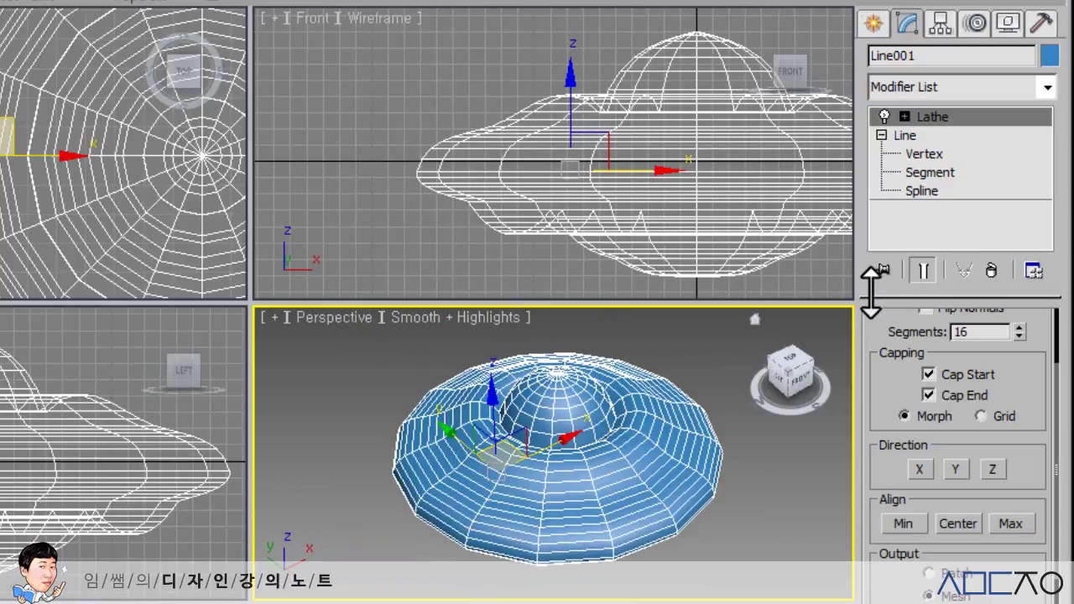
drag(887, 355, 940, 420)
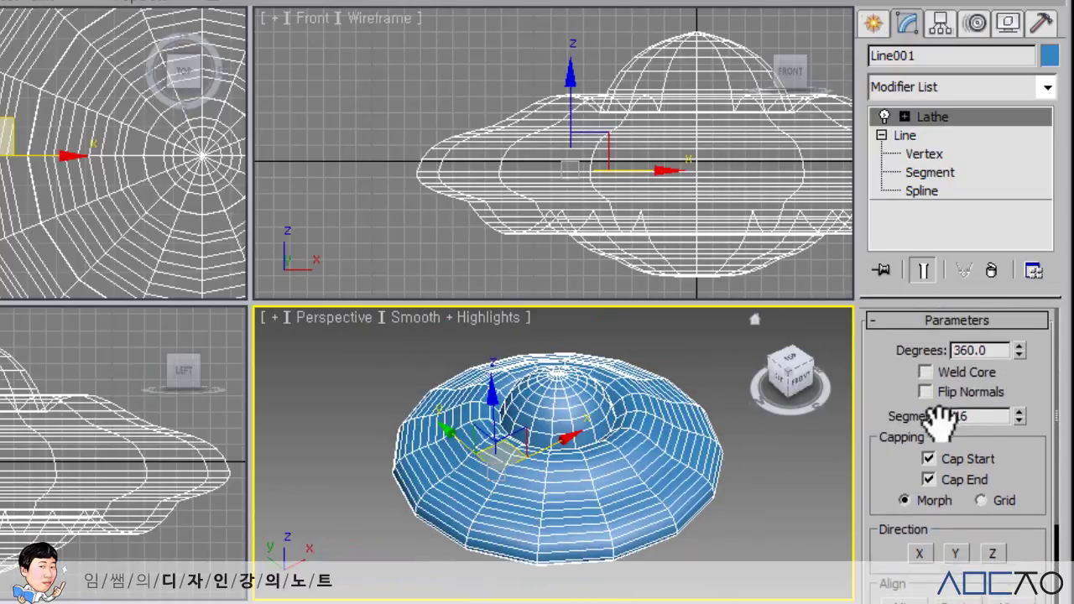
double_click(997, 417)
text(40)
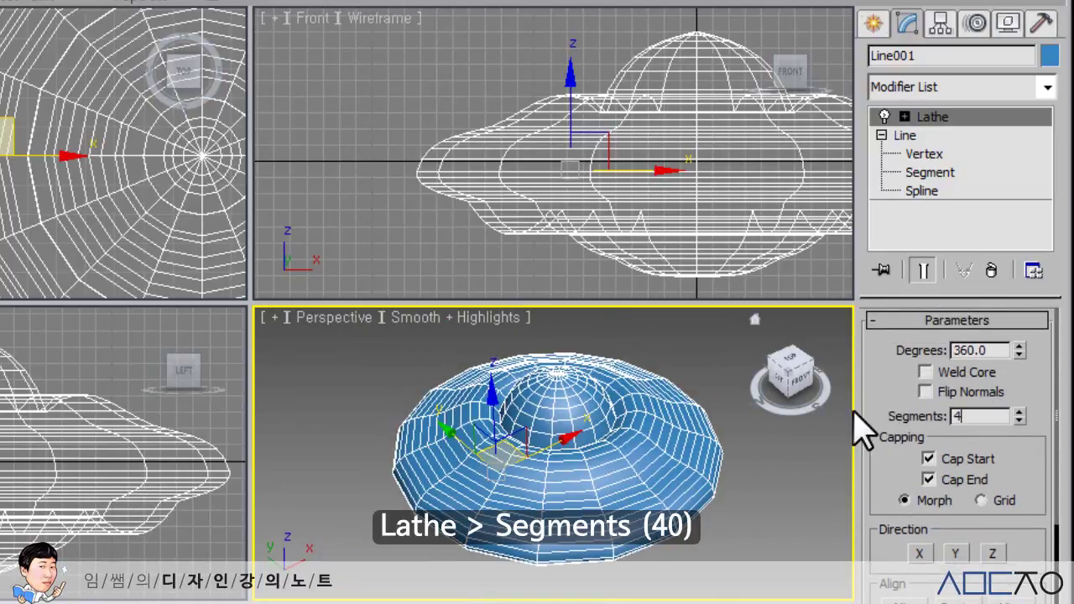
key(Return)
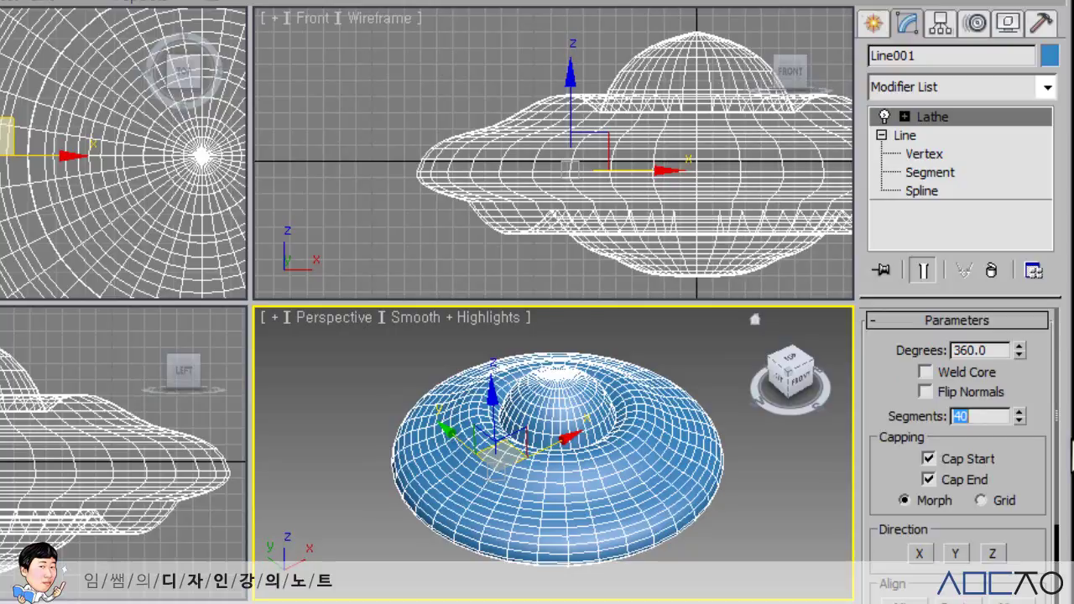
- Deselect the saucer and examine the shading at the dome's tip up close in the Perspective viewport
middle_drag(719, 468, 717, 465)
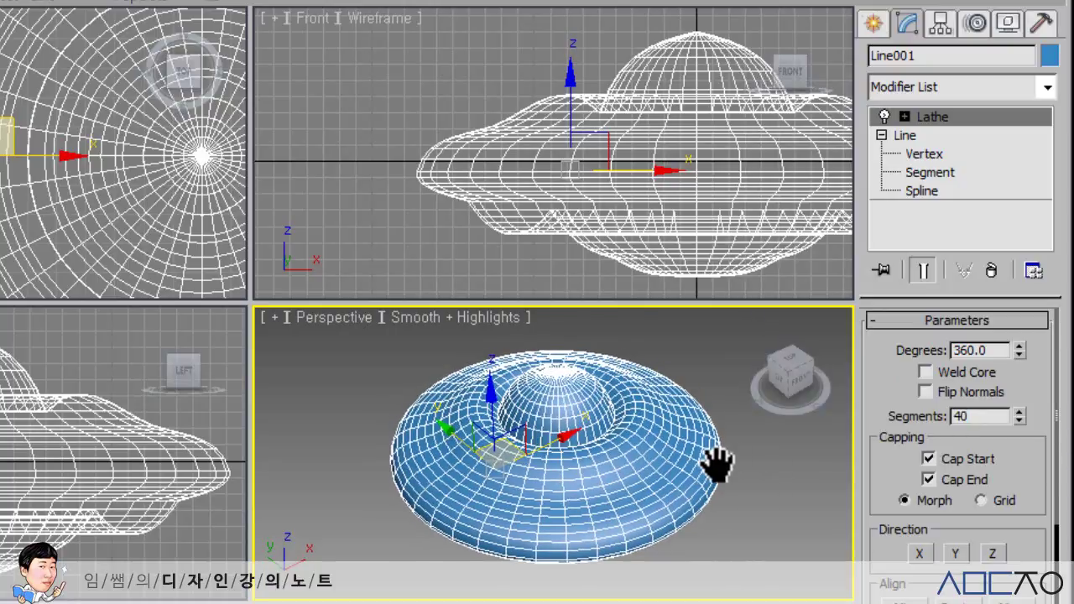
key(z)
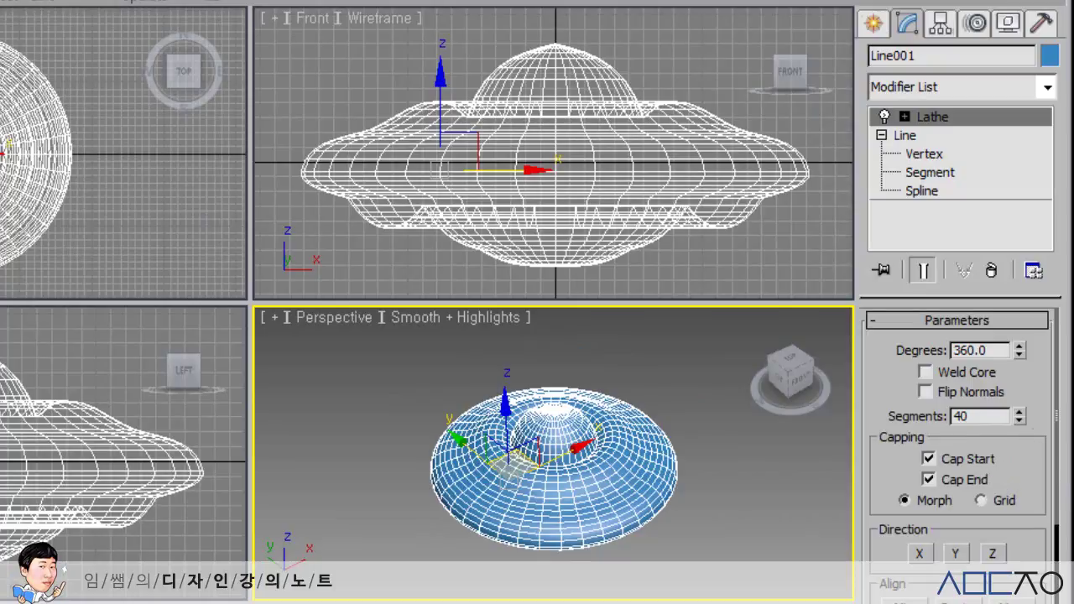
click(738, 524)
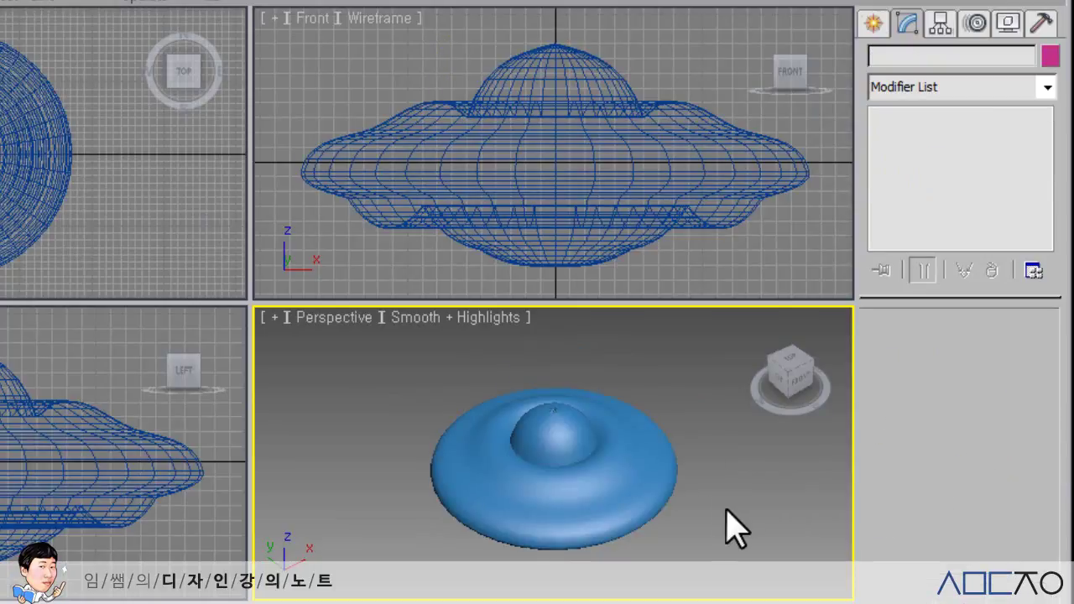
alt+middle_drag(686, 461, 547, 462)
scroll(575, 451, up, 5)
scroll(540, 478, up, 2)
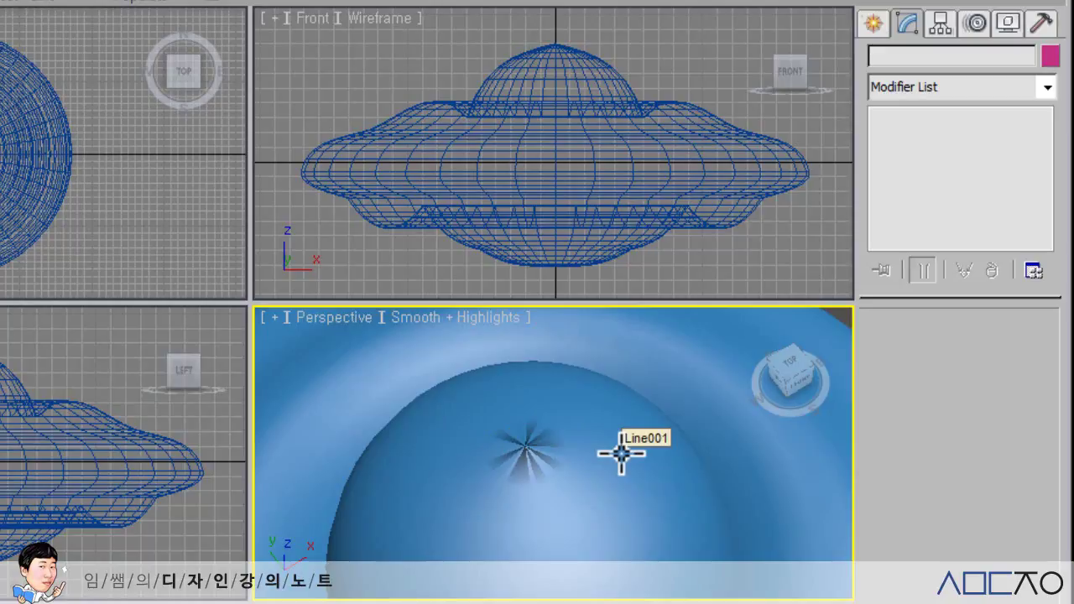
- Show Edged Faces in the Perspective viewport, reselect the saucer and examine the mesh converging at the dome's tip
middle_drag(616, 455, 616, 401)
key(F4)
scroll(606, 451, down, 4)
middle_drag(609, 485, 622, 412)
scroll(611, 415, down, 4)
scroll(621, 411, up, 5)
click(599, 475)
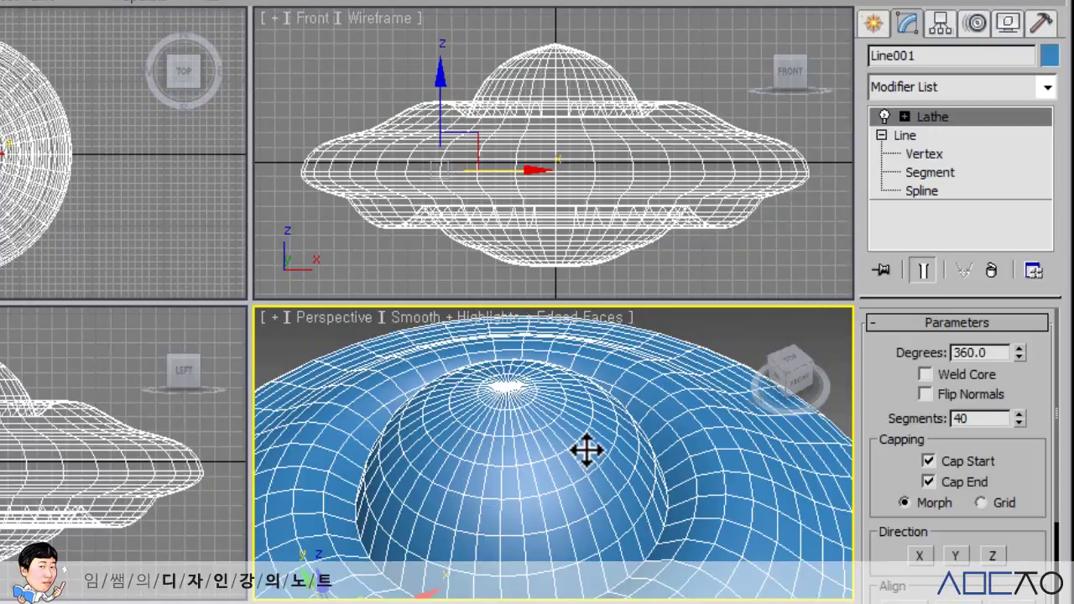
scroll(584, 448, up, 2)
middle_drag(586, 471, 602, 483)
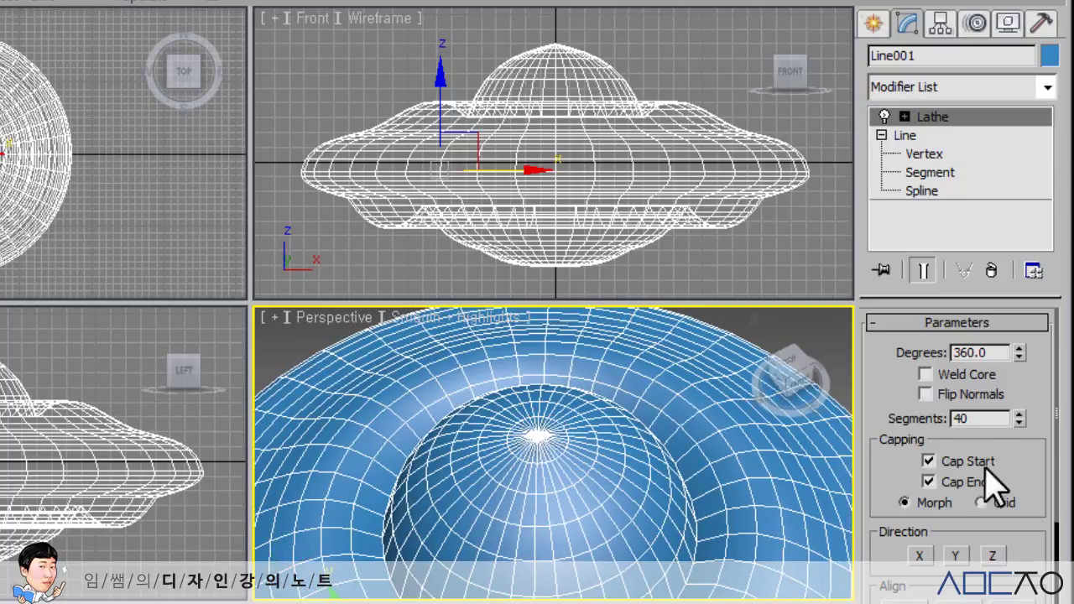
- Enable Weld Core on the saucer's Lathe modifier and deselect the saucer to check the dome's tip
click(798, 273)
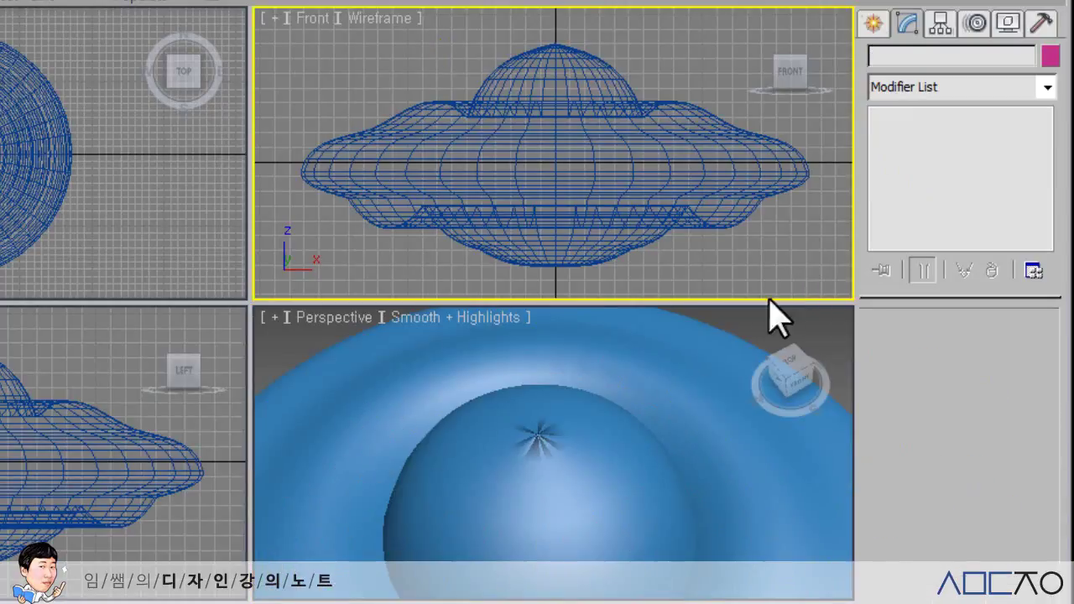
click(557, 446)
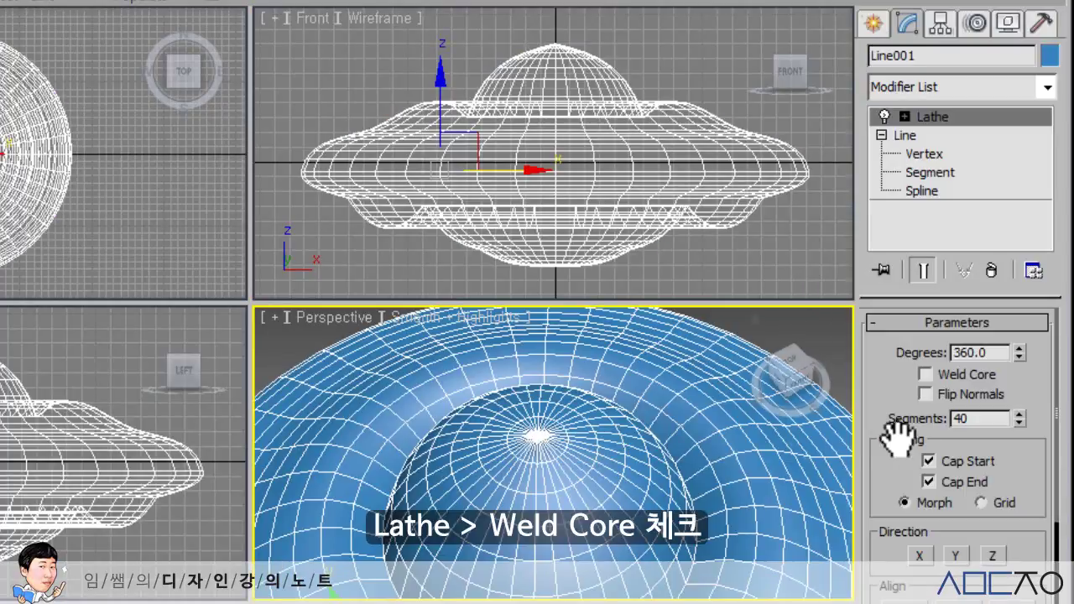
click(925, 374)
click(811, 268)
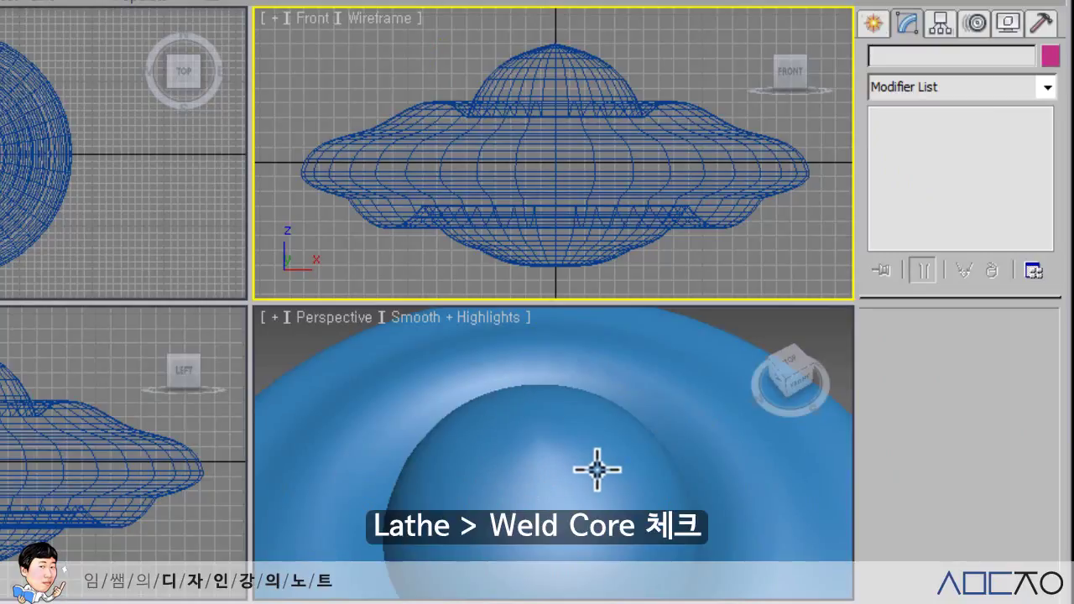
- Turn Weld Core off and back on, deselecting the saucer each time to compare the shading at the dome's tip
click(640, 412)
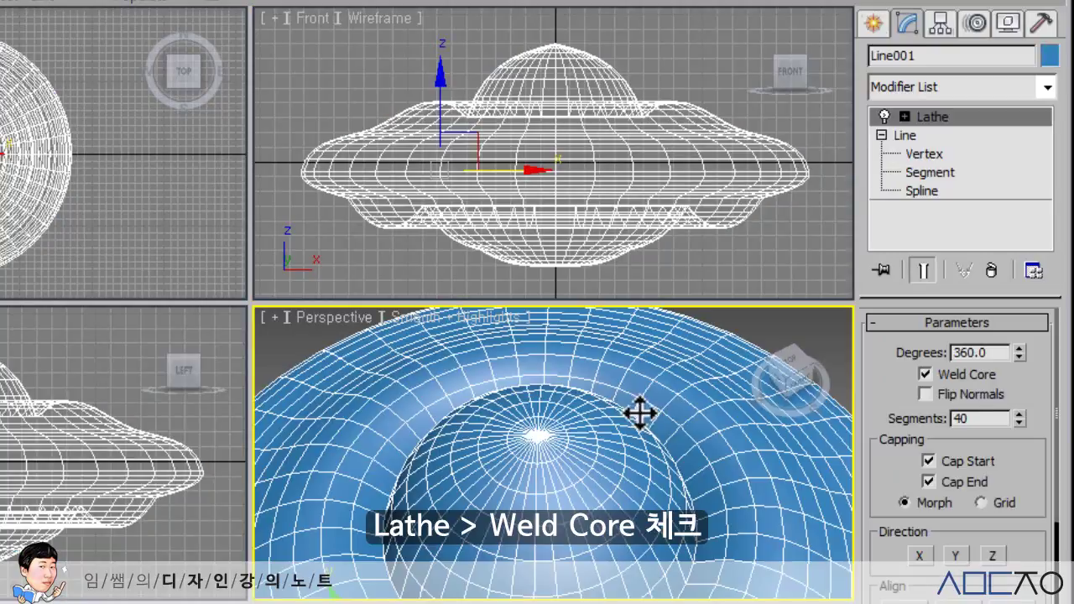
click(925, 375)
click(796, 263)
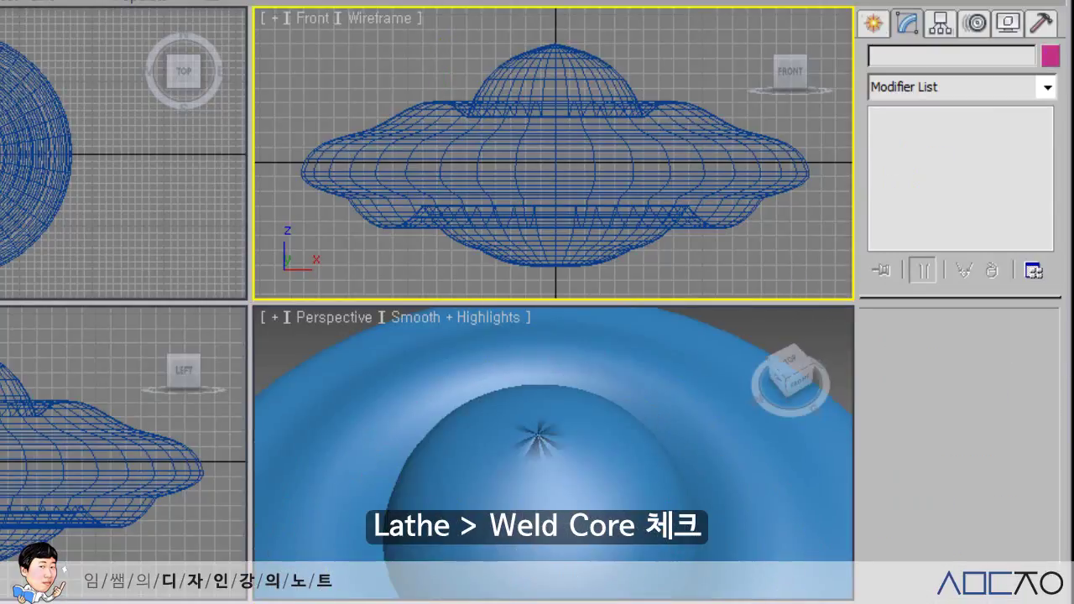
click(652, 479)
click(925, 374)
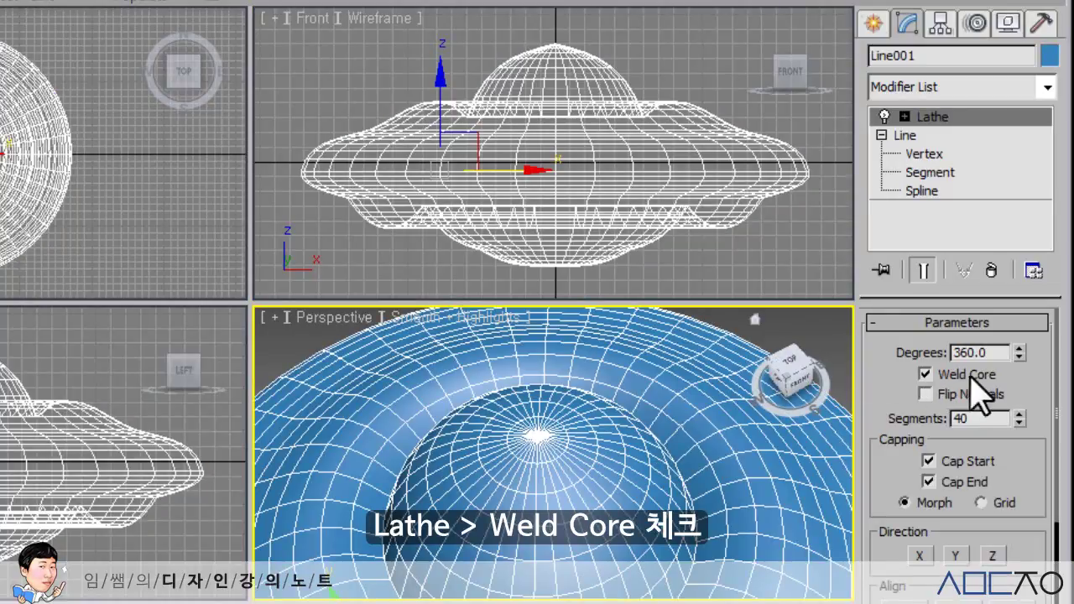
click(793, 277)
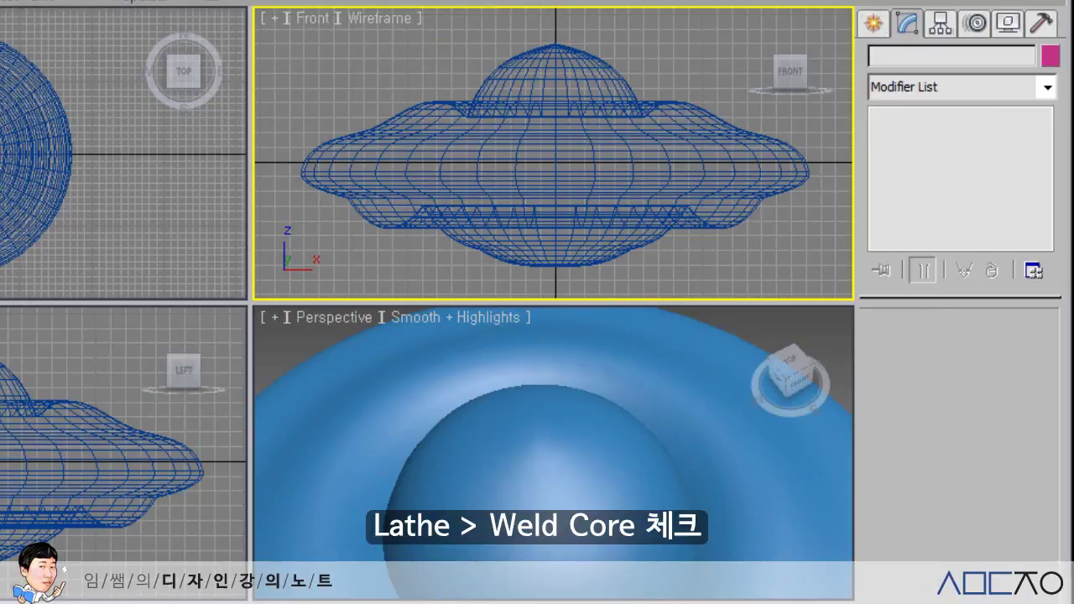
- Enable Flip Normals on the saucer's Lathe modifier and deselect the saucer to view its shading
alt+middle_drag(684, 504, 565, 459)
scroll(637, 473, down, 5)
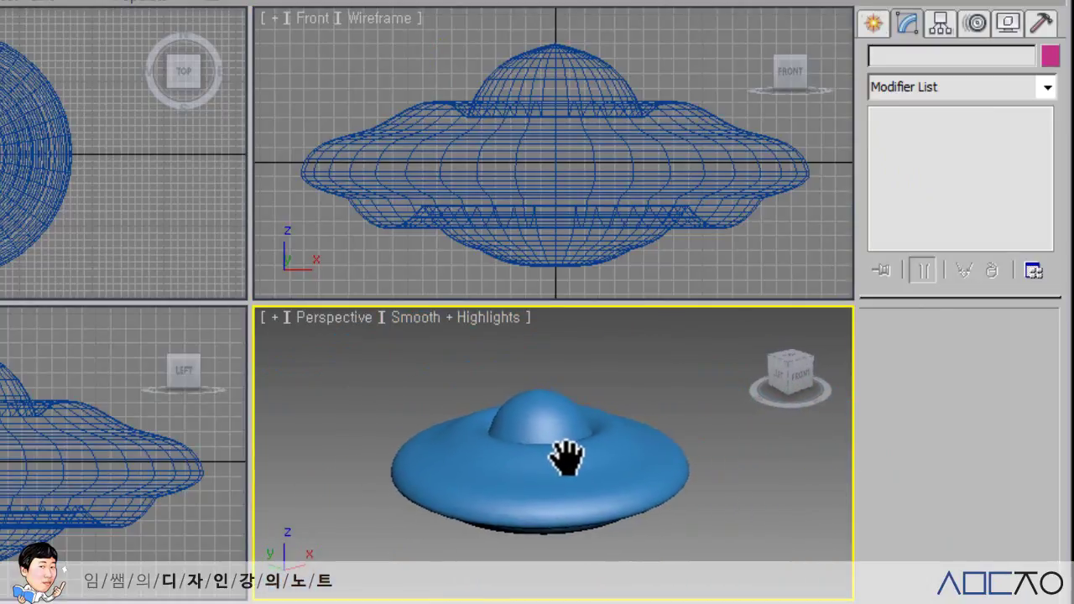
key(z)
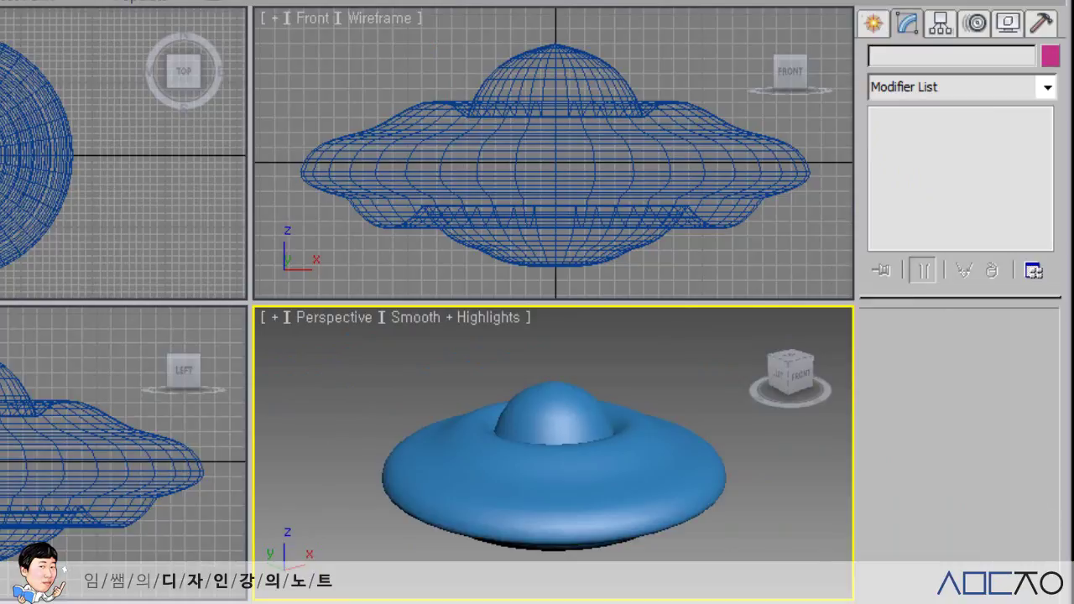
click(642, 496)
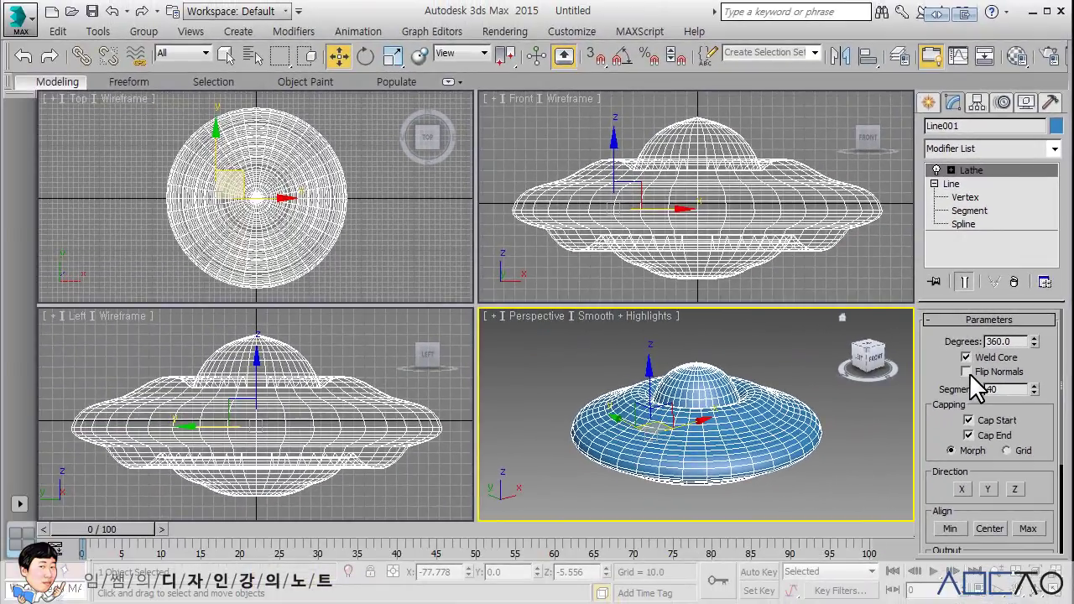
click(775, 464)
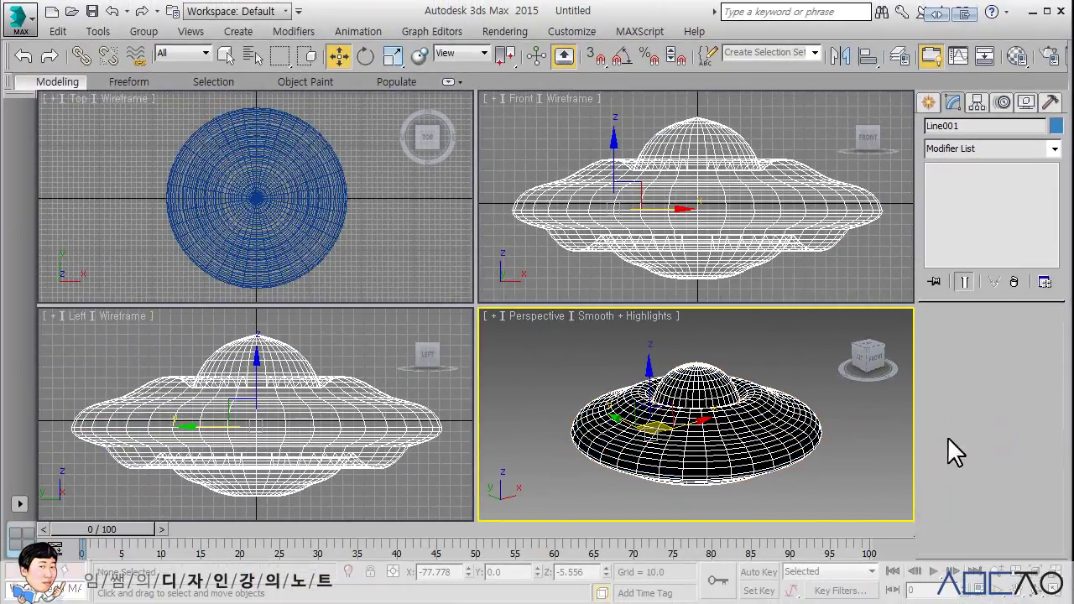
key(ctrl+d)
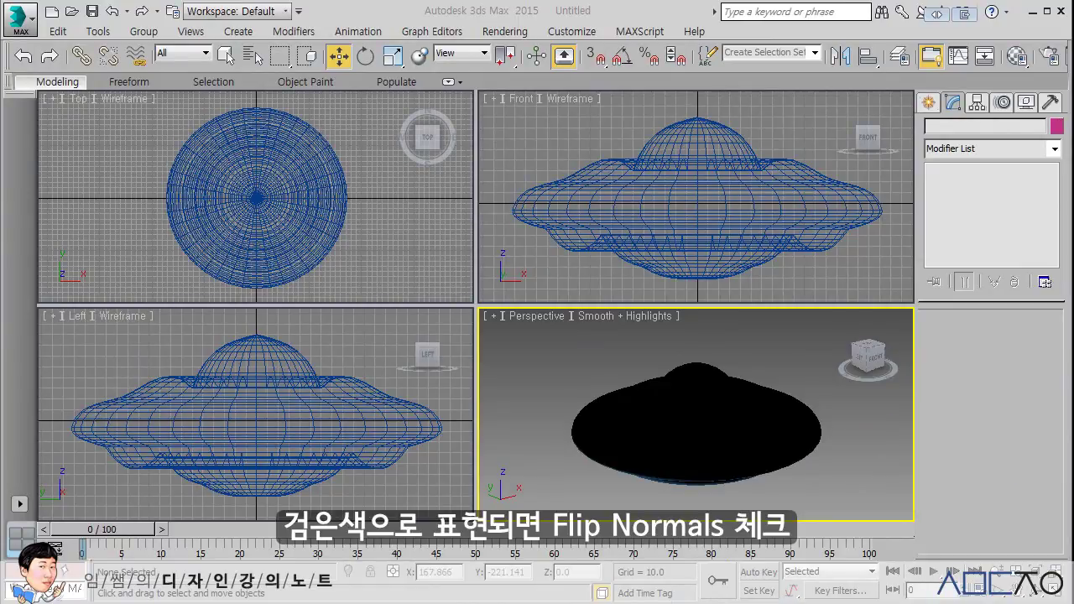
- Reselect the saucer and toggle Flip Normals off and on to compare the shading, leaving it disabled
click(727, 424)
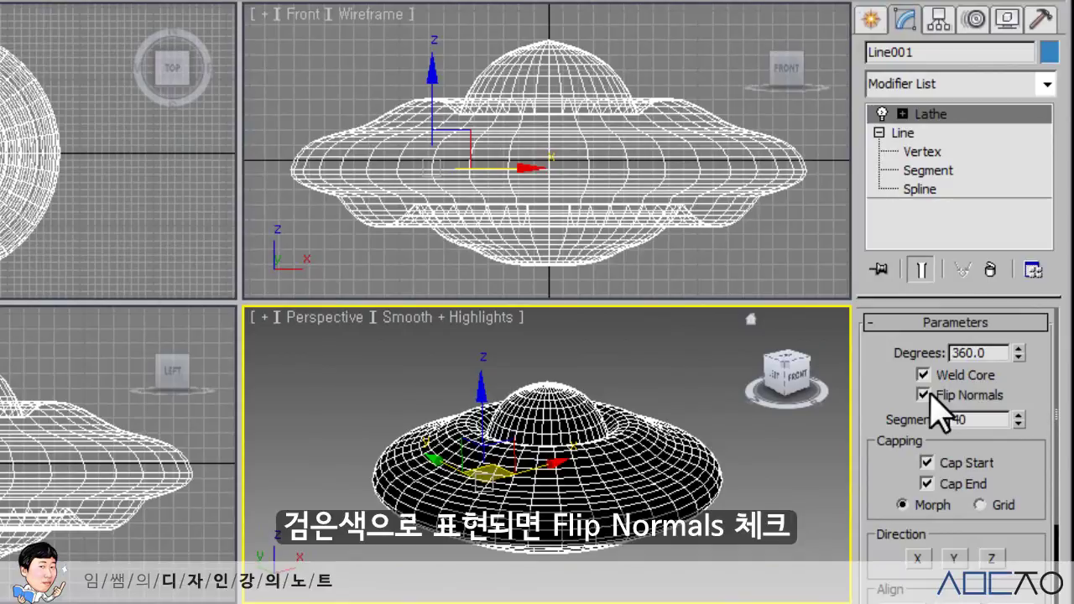
click(957, 377)
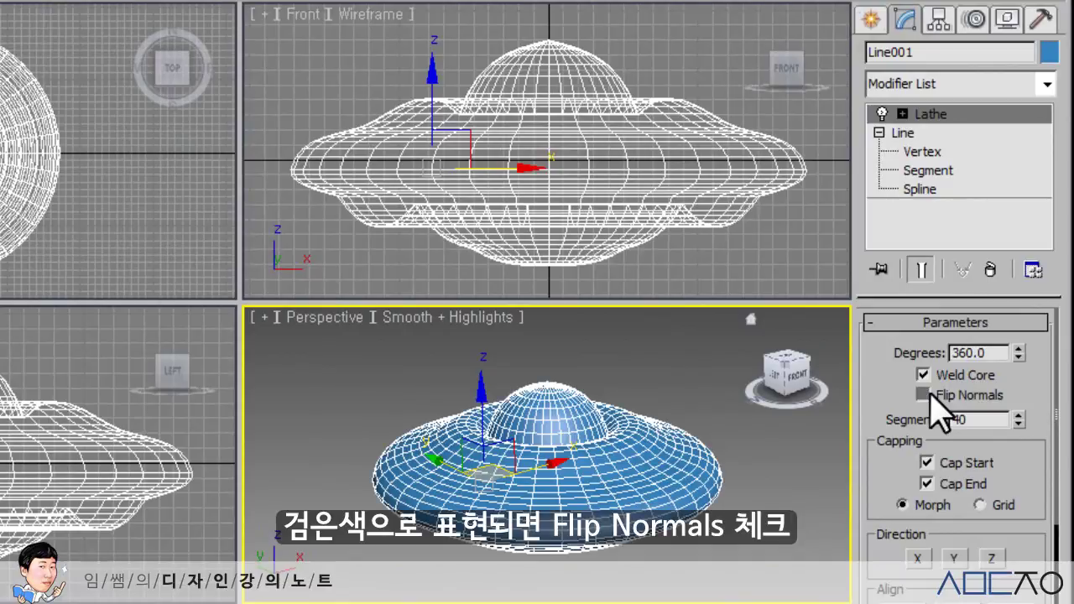
click(923, 395)
click(923, 394)
click(923, 395)
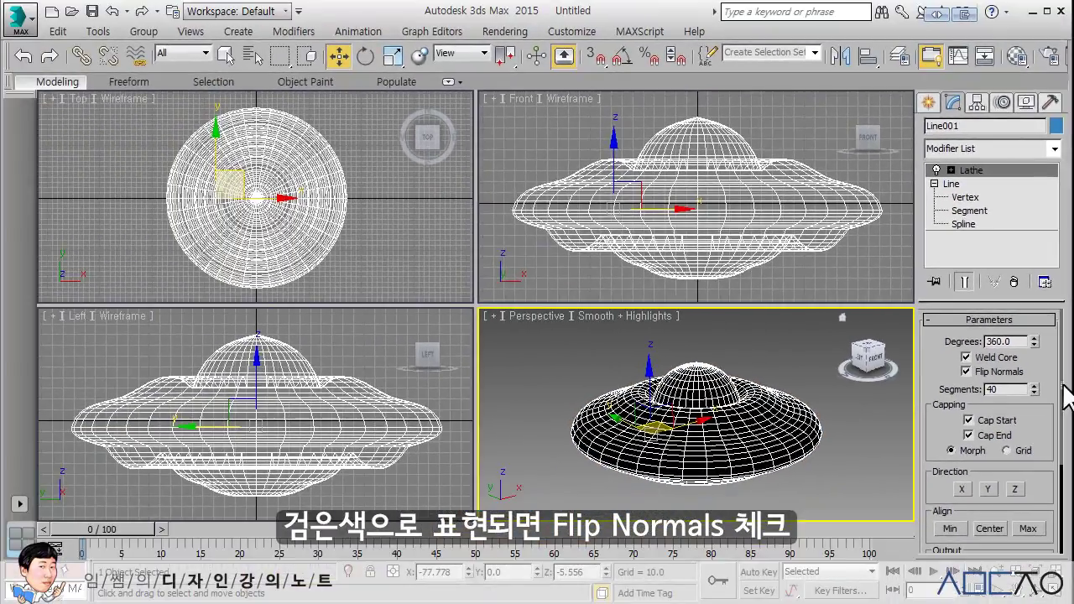
click(999, 373)
click(999, 373)
click(999, 373)
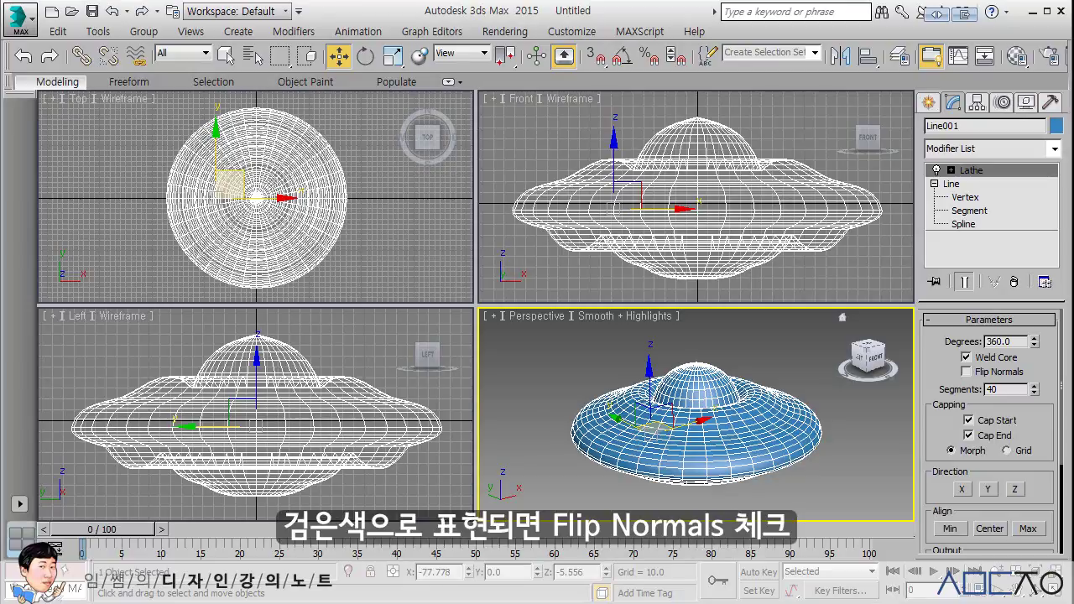
- Toggle Flip Normals on and off again to compare the saucer's shading, and deselect the saucer with the option disabled
click(966, 372)
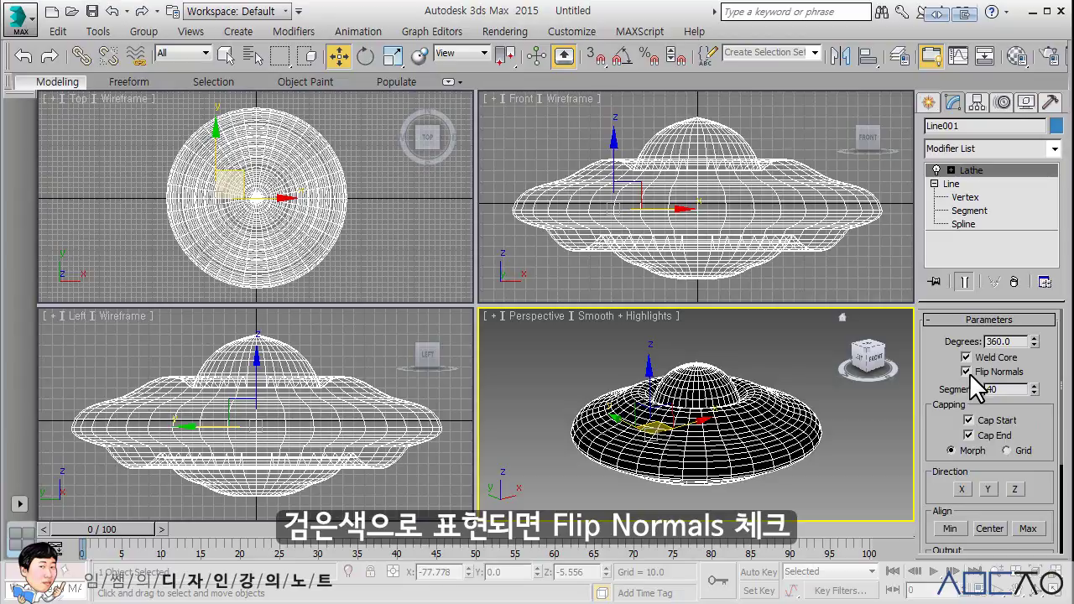
click(969, 372)
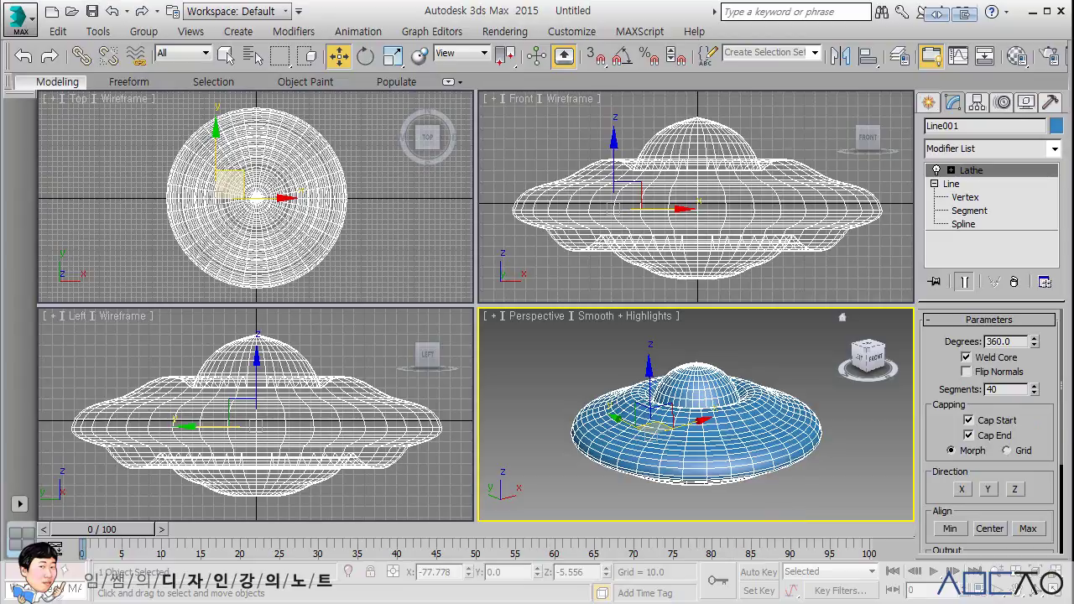
click(966, 371)
click(966, 371)
click(851, 453)
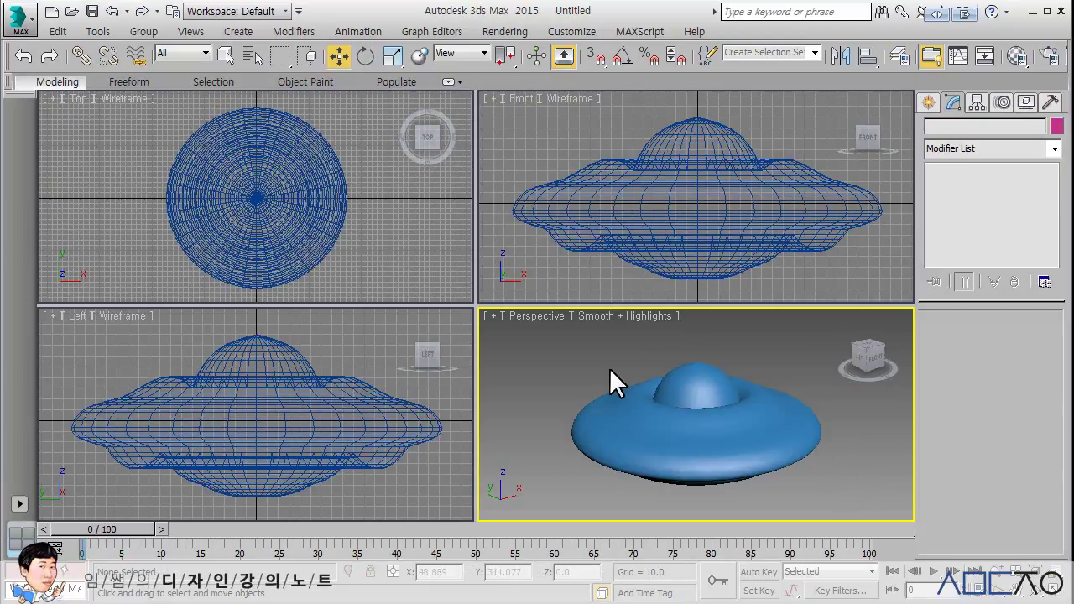
- Save the scene to the desktop in 3ds Max format, entering UFO as the file name
click(23, 32)
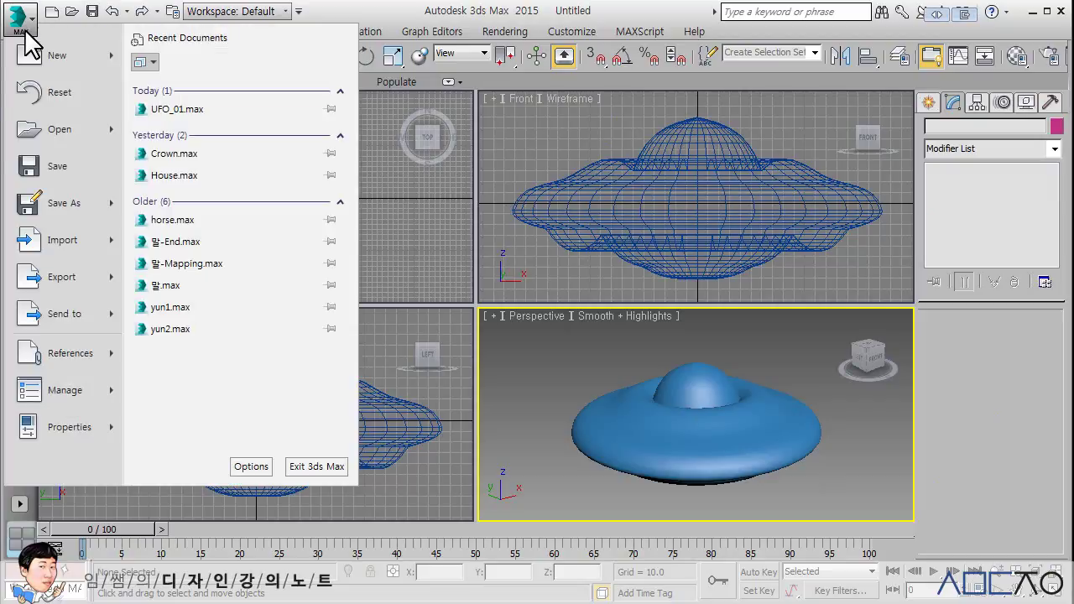
click(66, 159)
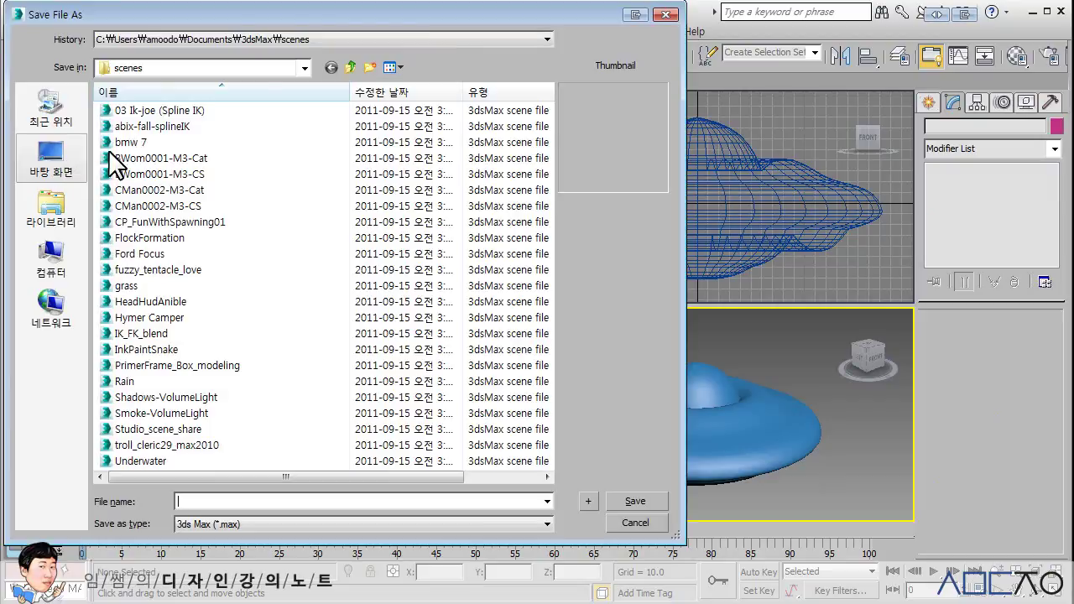
click(50, 160)
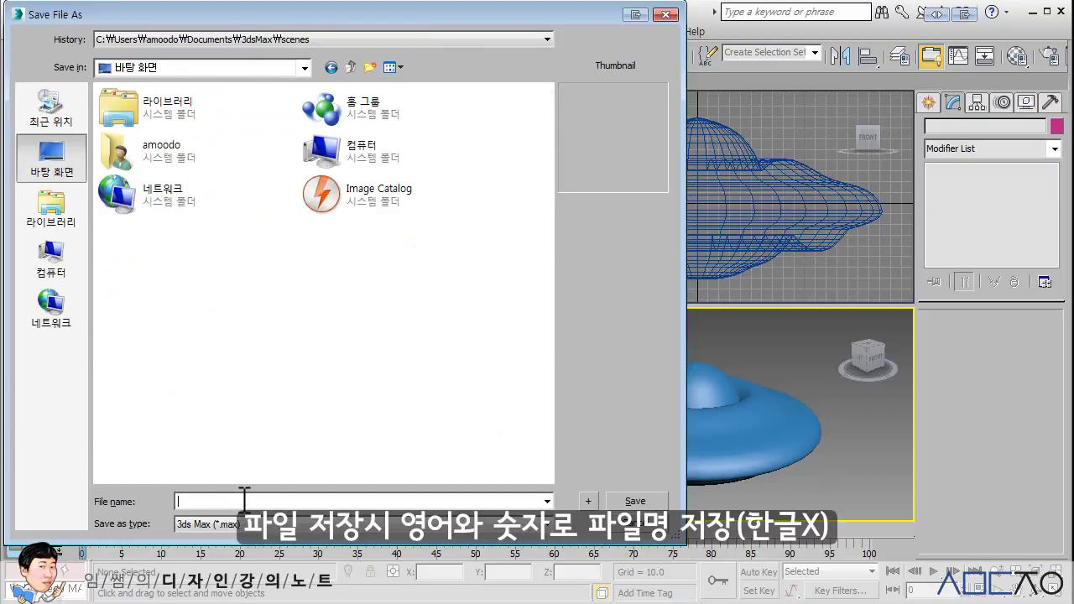
text(UFO)
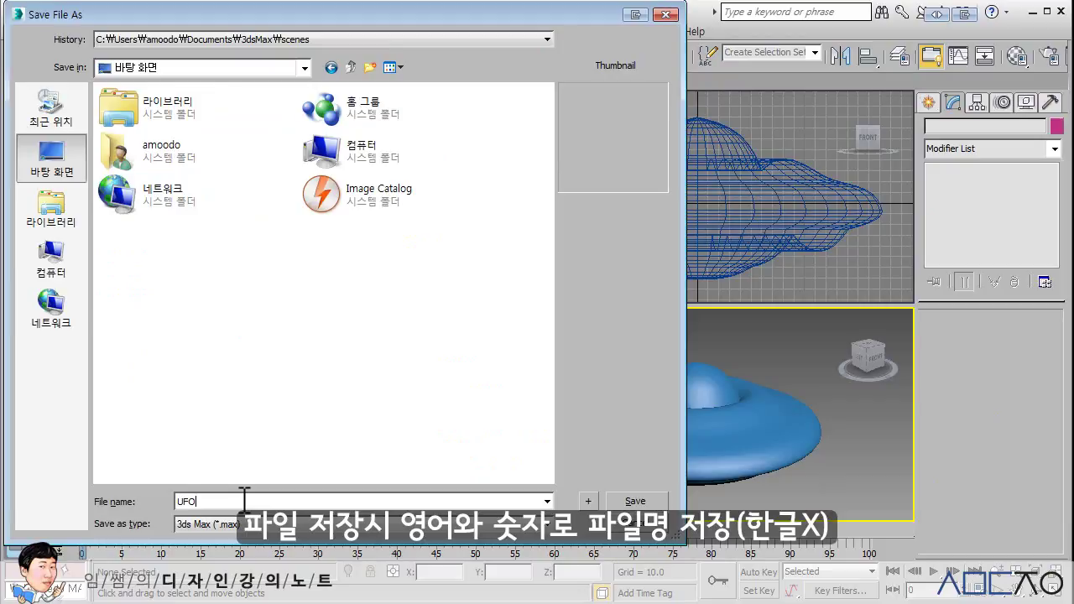